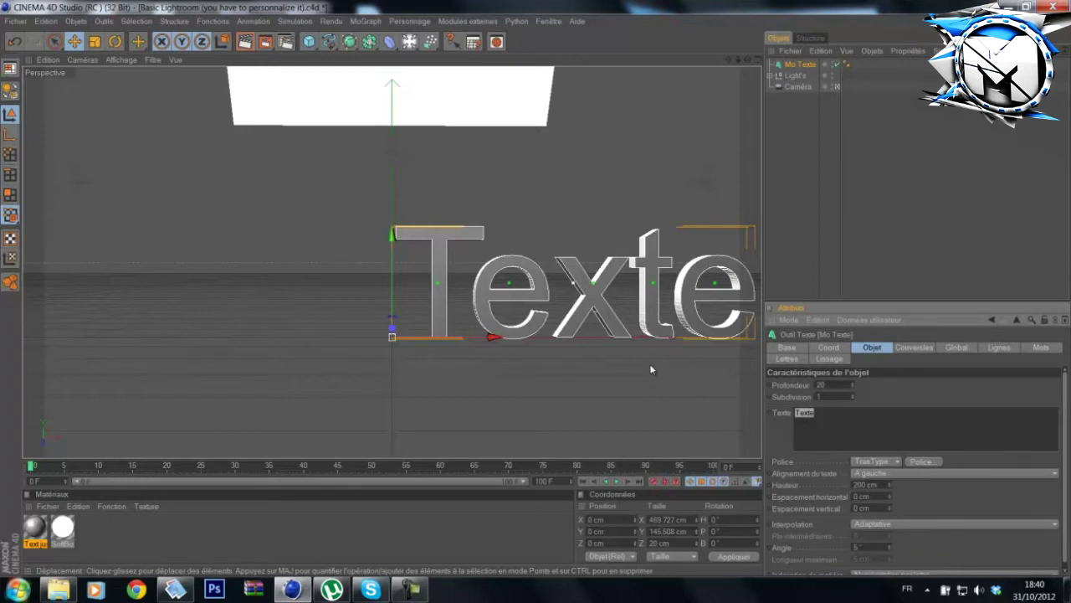
Step: Change the text object's wording to "tuto" in the Transformers font and move it along X to about -194 cm
key(BackSpace)
text(tuto)
click(928, 461)
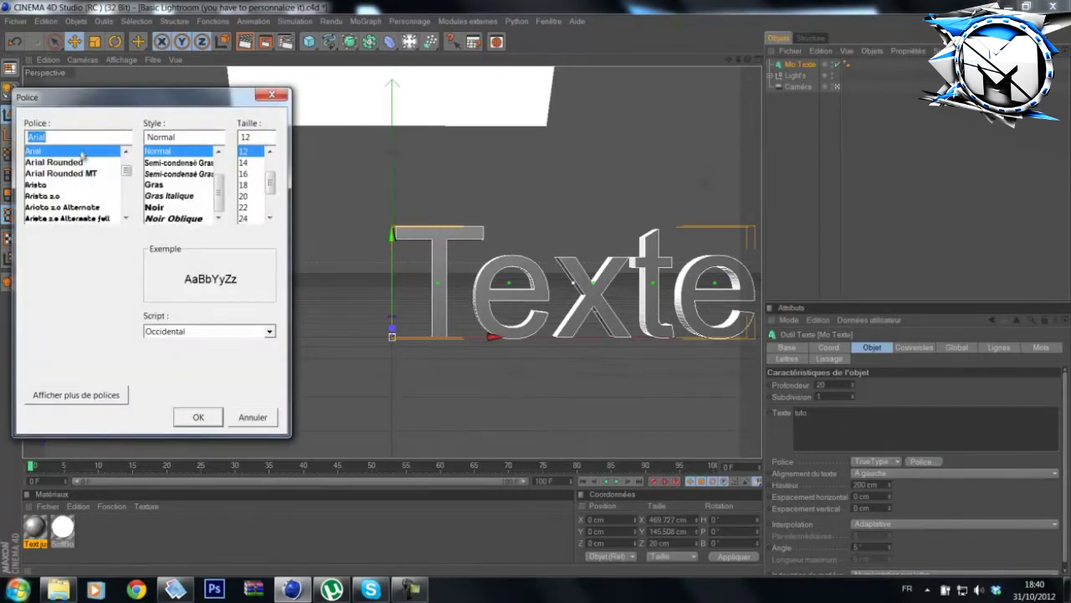
text(tra)
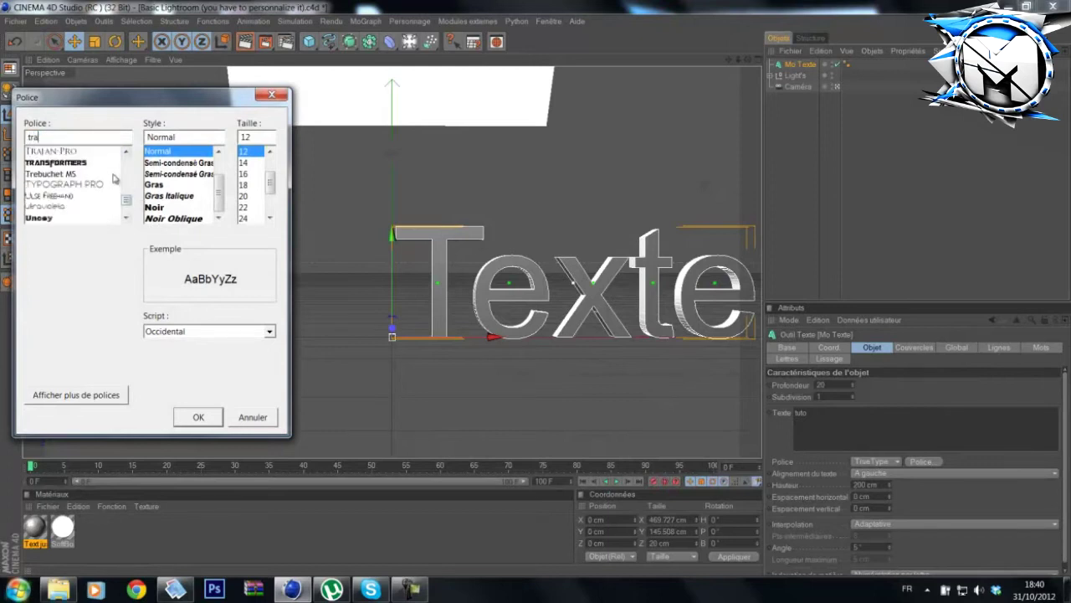
click(94, 163)
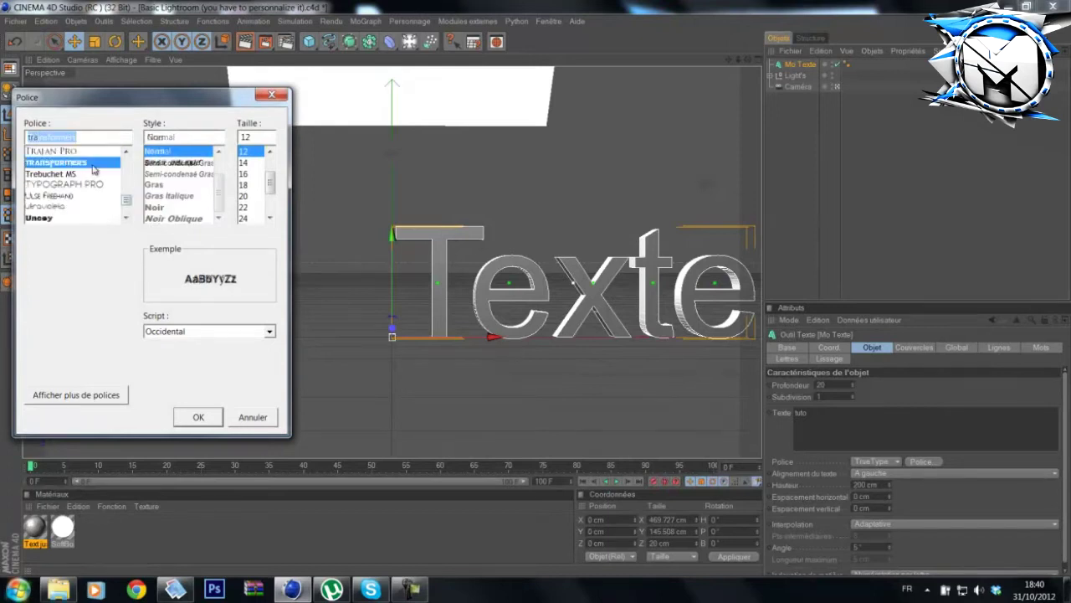
click(199, 417)
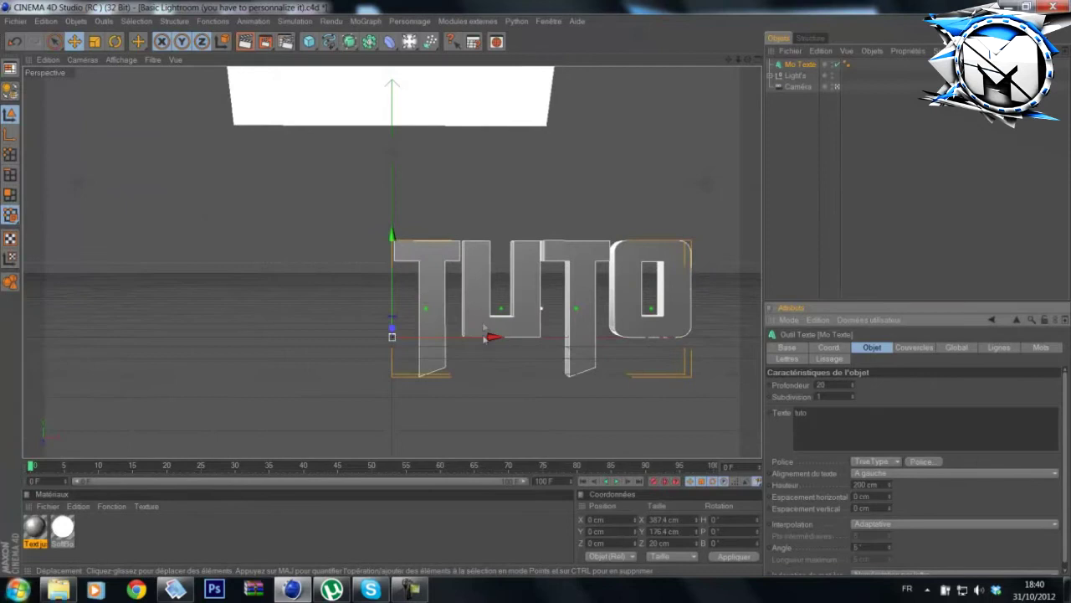
drag(490, 350, 345, 336)
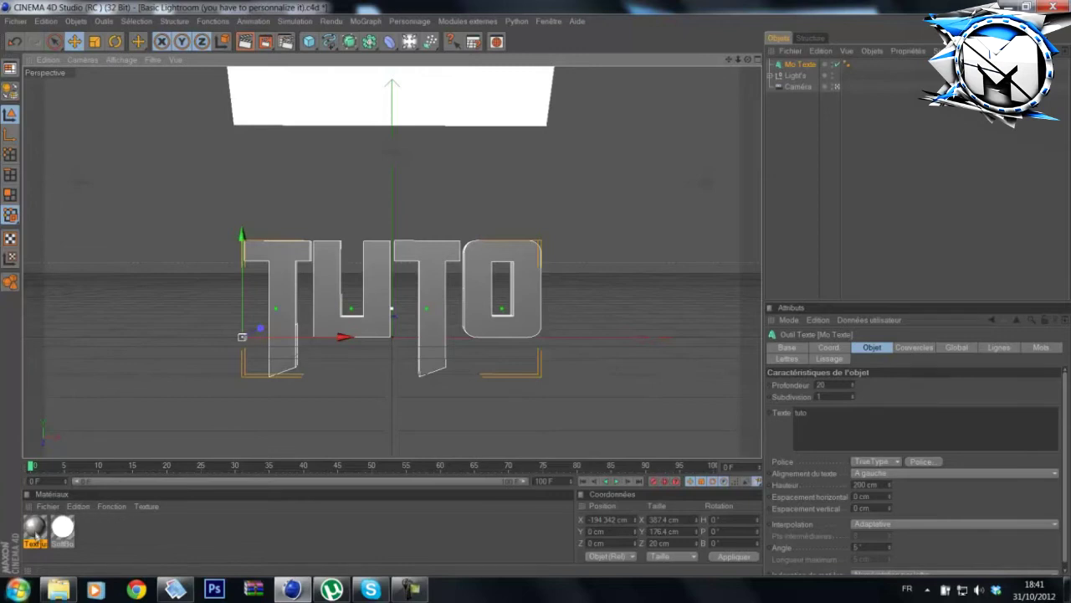
Step: Create a new material and set its colour to light grey, RGB 211, 211, 211
double_click(150, 560)
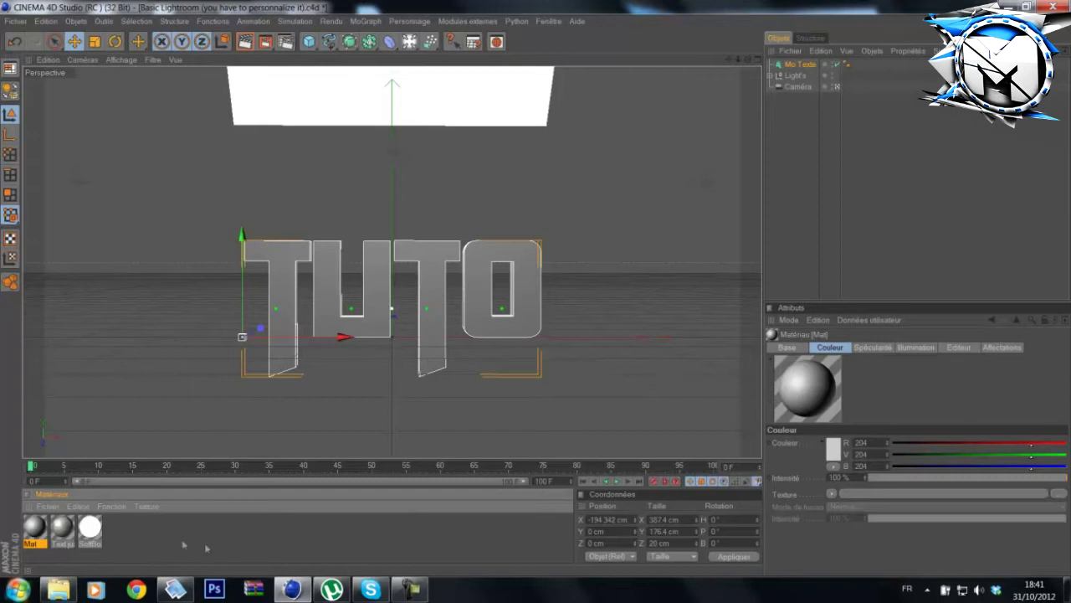
double_click(35, 531)
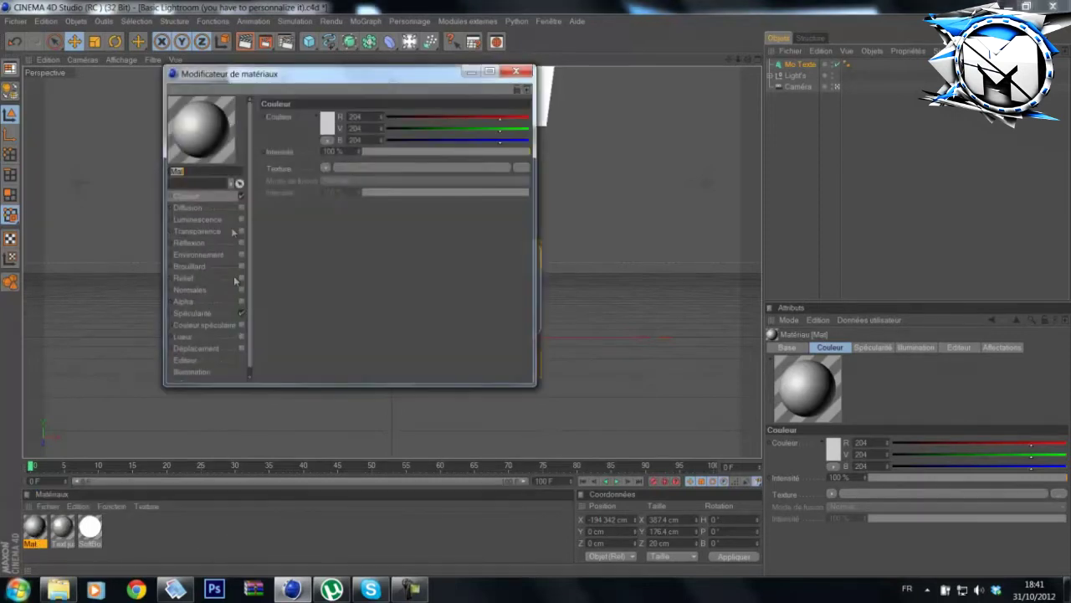
click(327, 123)
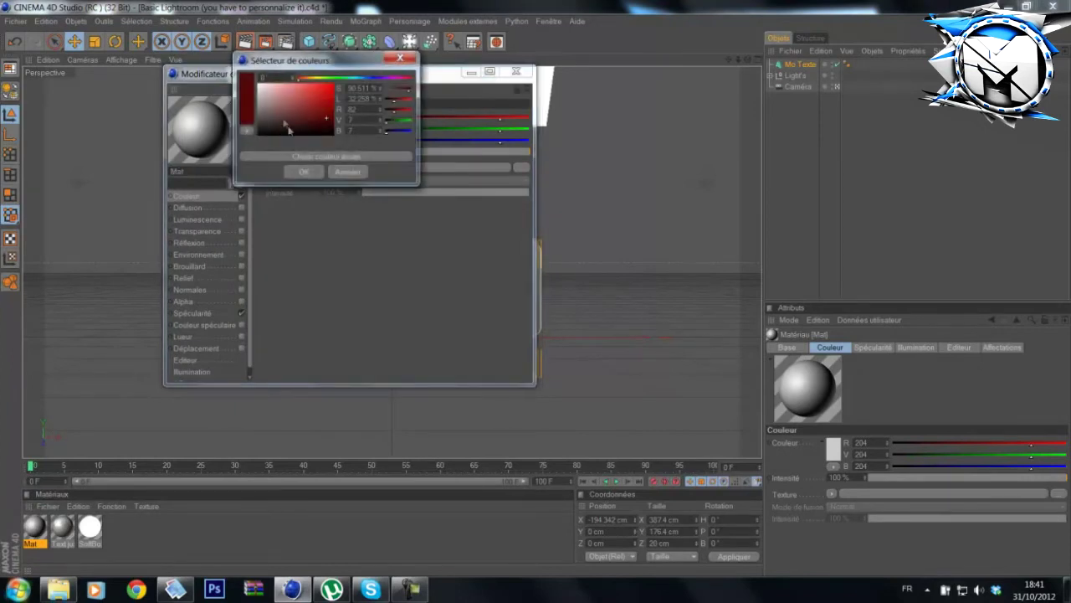
click(303, 171)
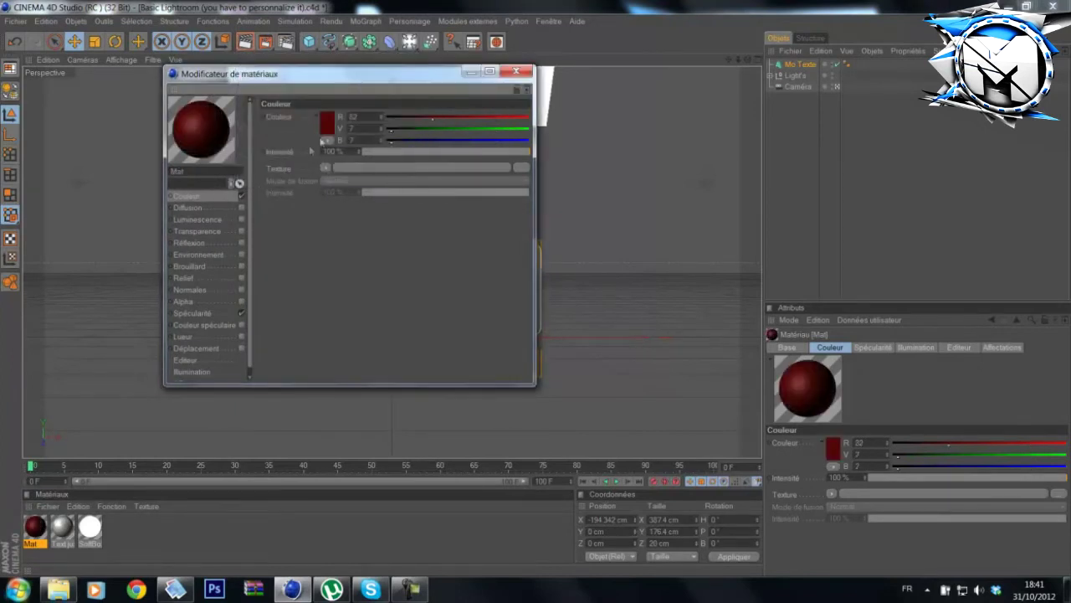
click(330, 130)
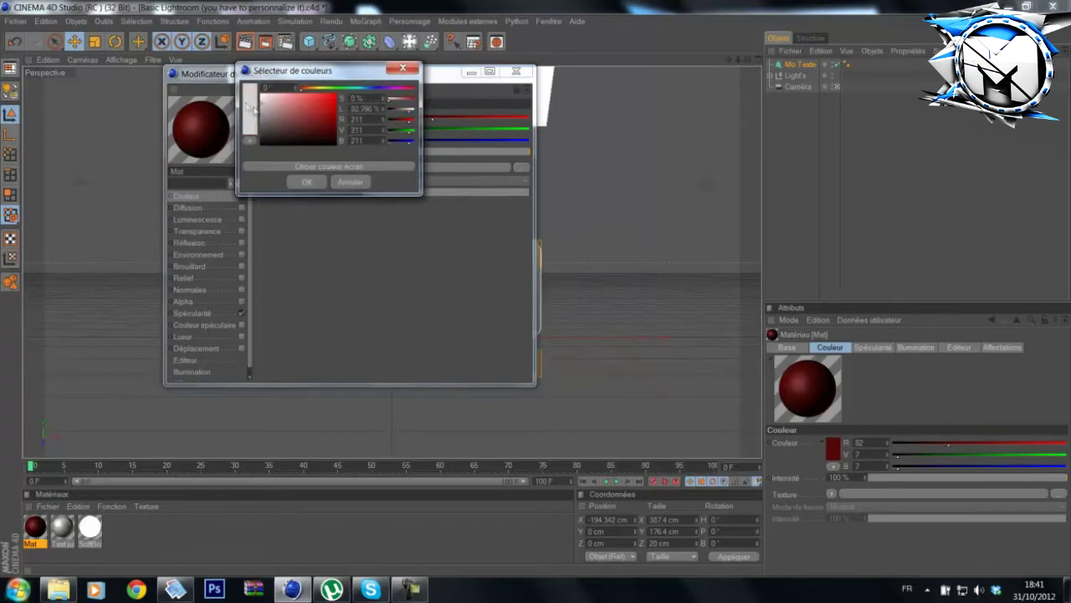
click(305, 182)
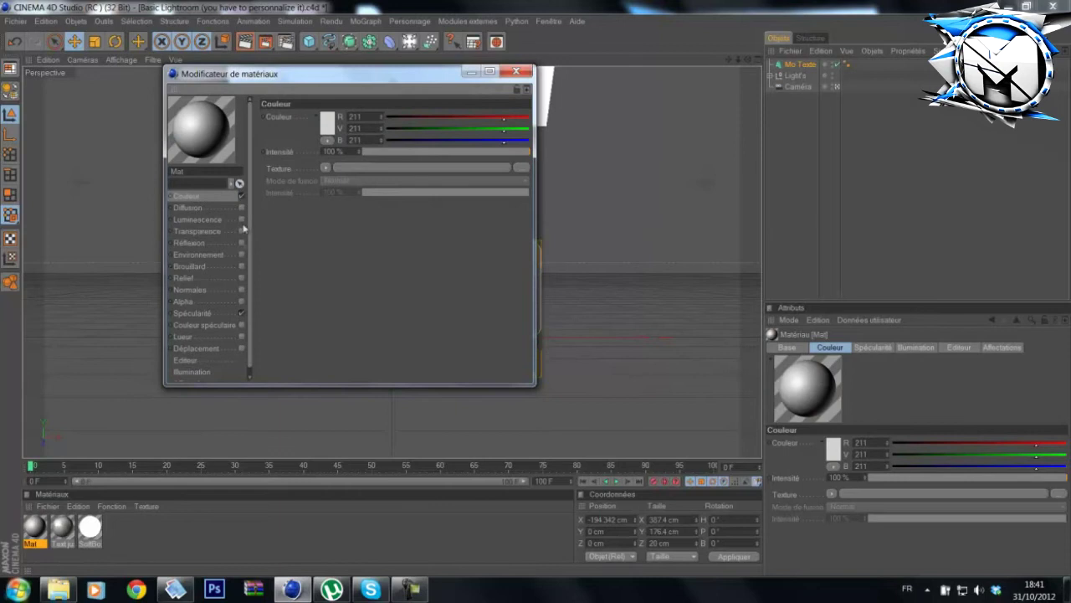
Step: Enable reflection on the new material at 10% intensity and apply the material to the Mo Texte object
click(241, 311)
click(241, 242)
drag(358, 152, 294, 155)
text(10)
key(Return)
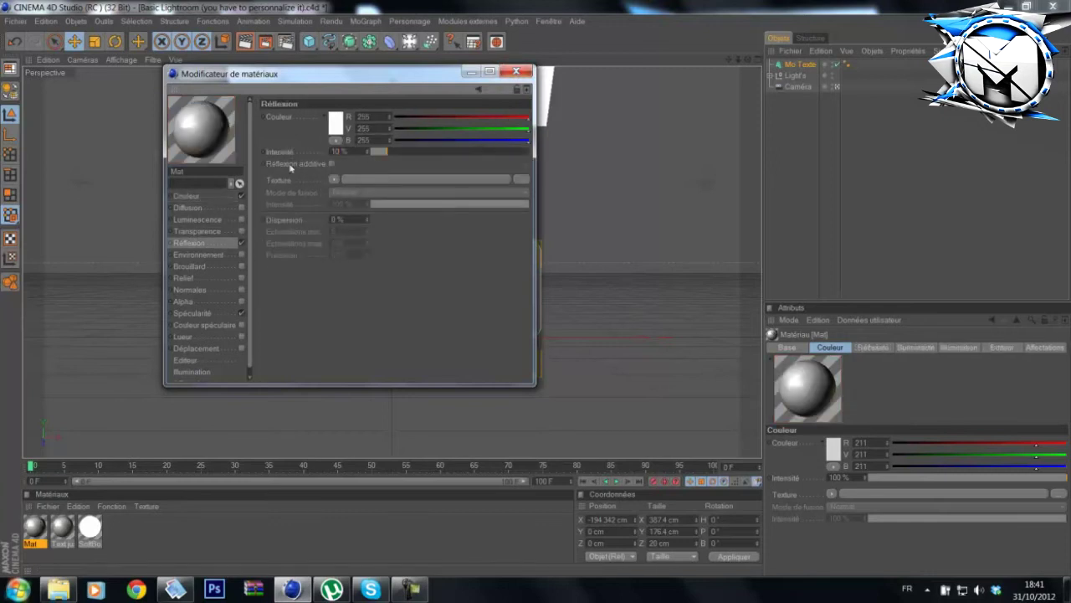
click(519, 70)
drag(355, 334, 801, 66)
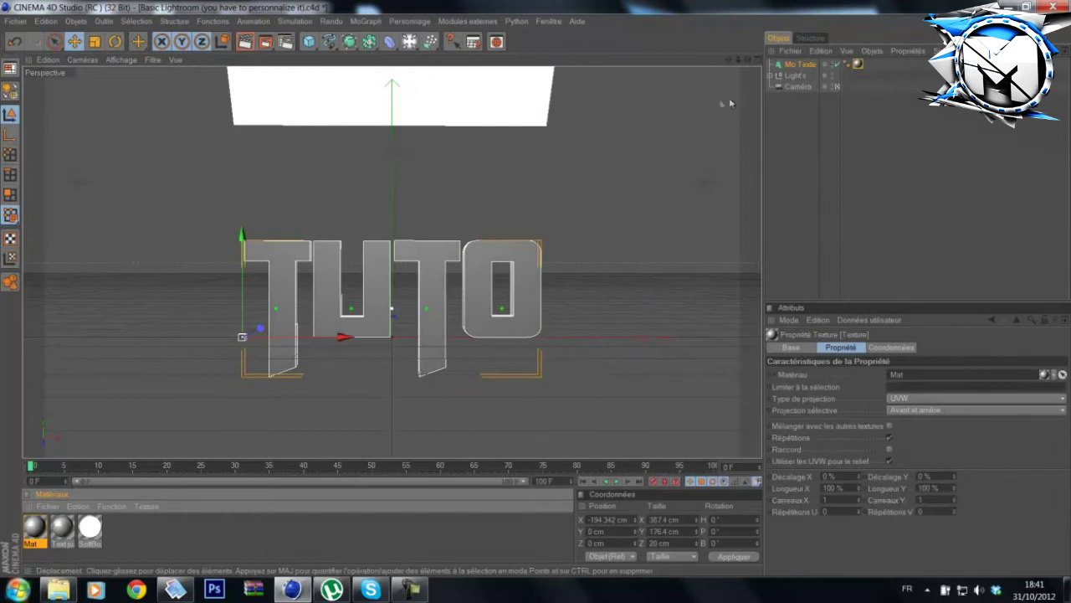
Step: Break the text object into 100 pieces with the Thrausi plug-in in Random mode
scroll(482, 266, up, 3)
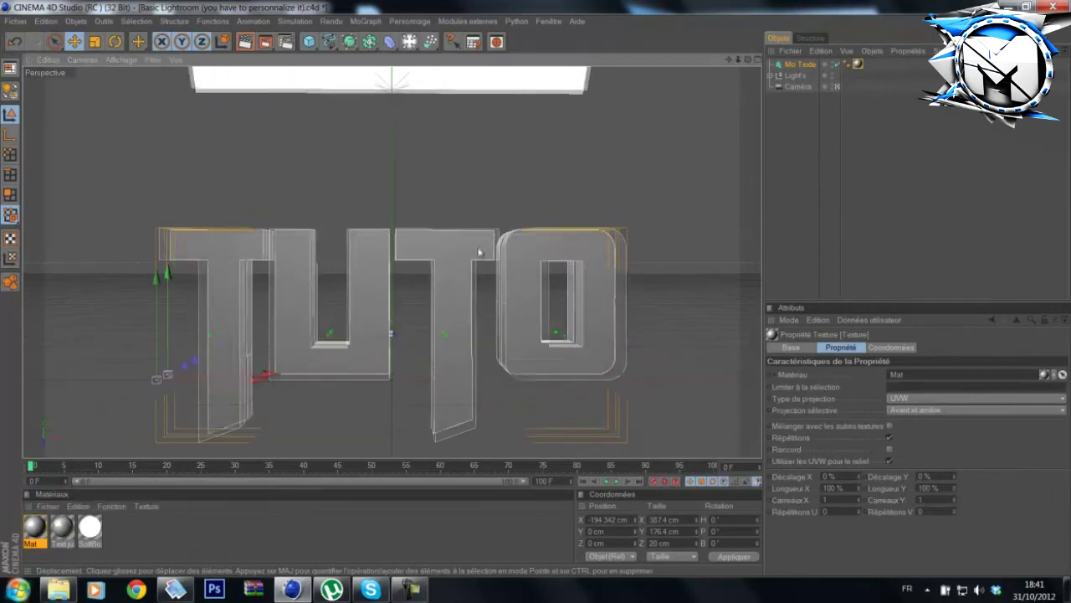
scroll(539, 292, up, 2)
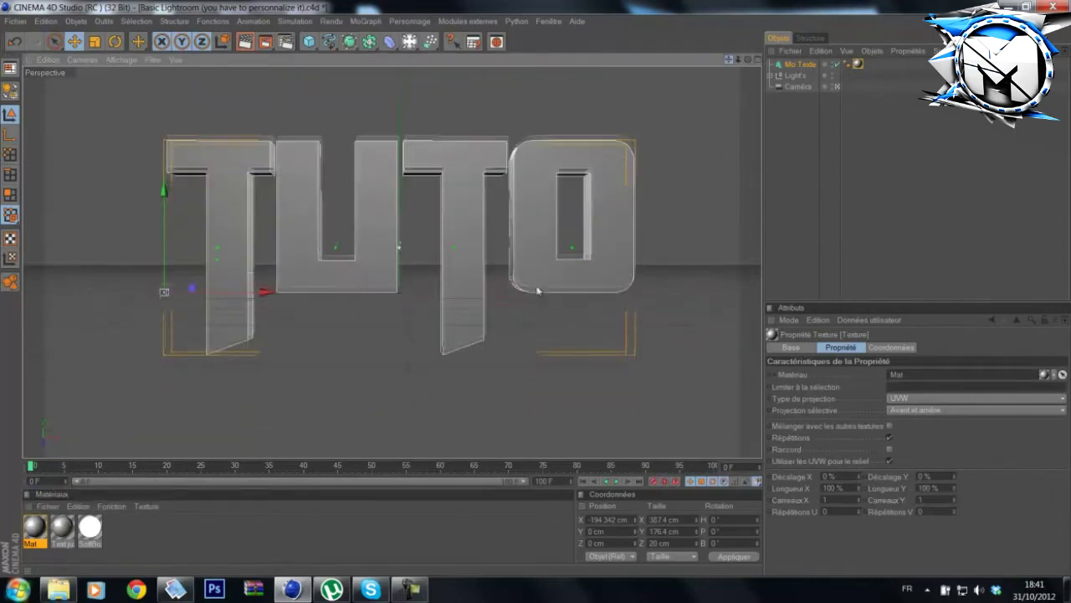
drag(538, 291, 544, 286)
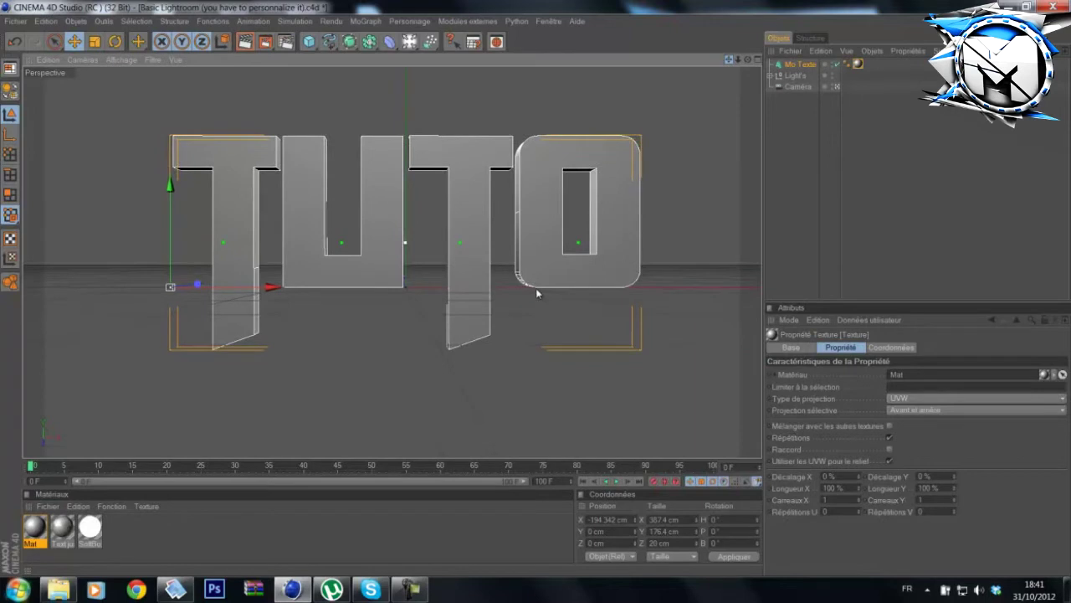
click(475, 22)
mouse_move(496, 70)
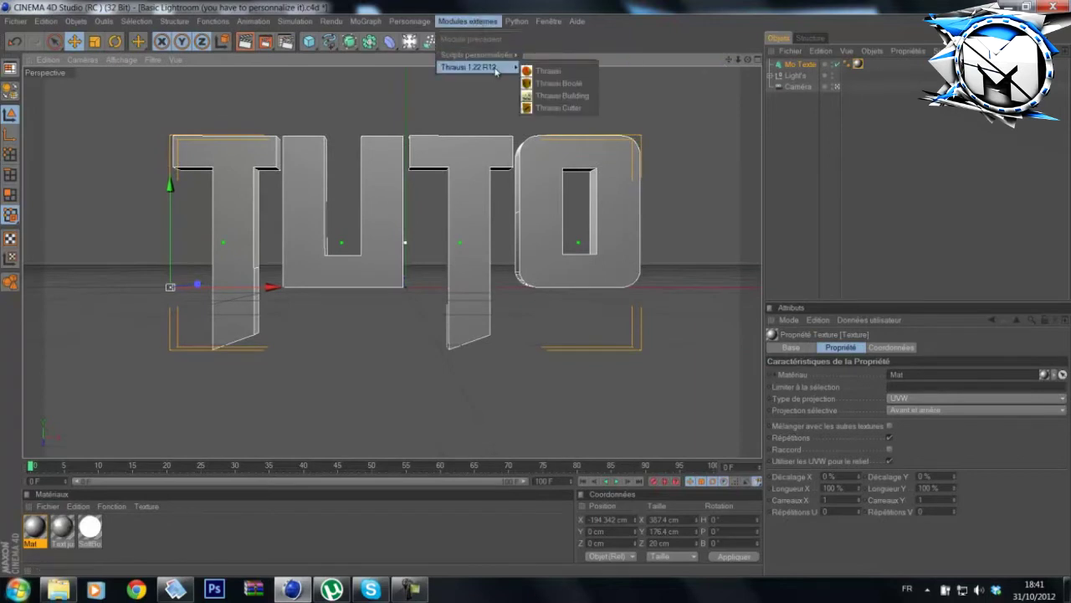
click(560, 73)
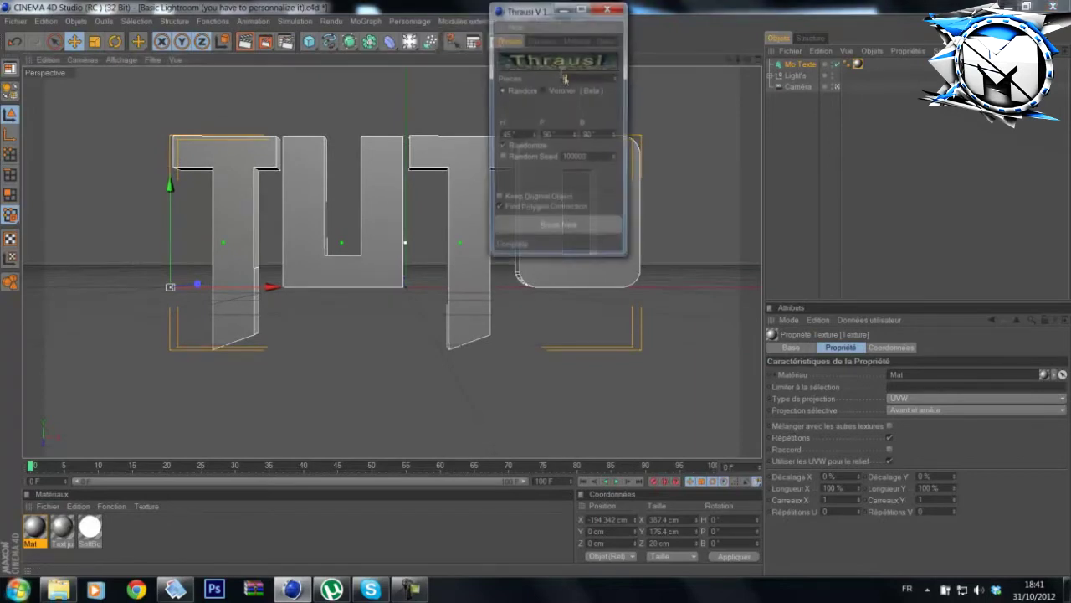
text(100)
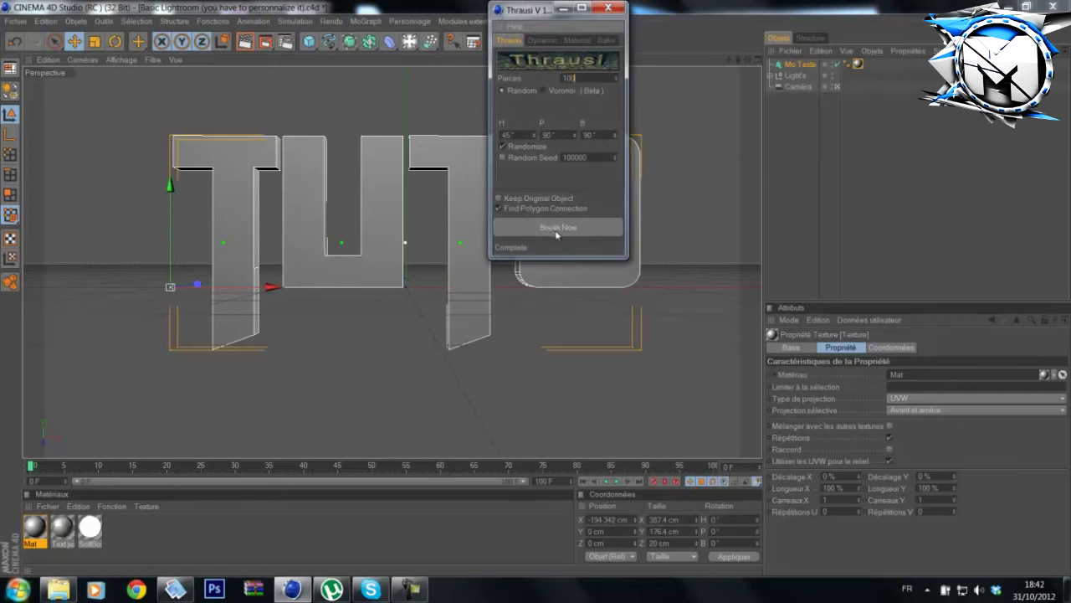
click(559, 229)
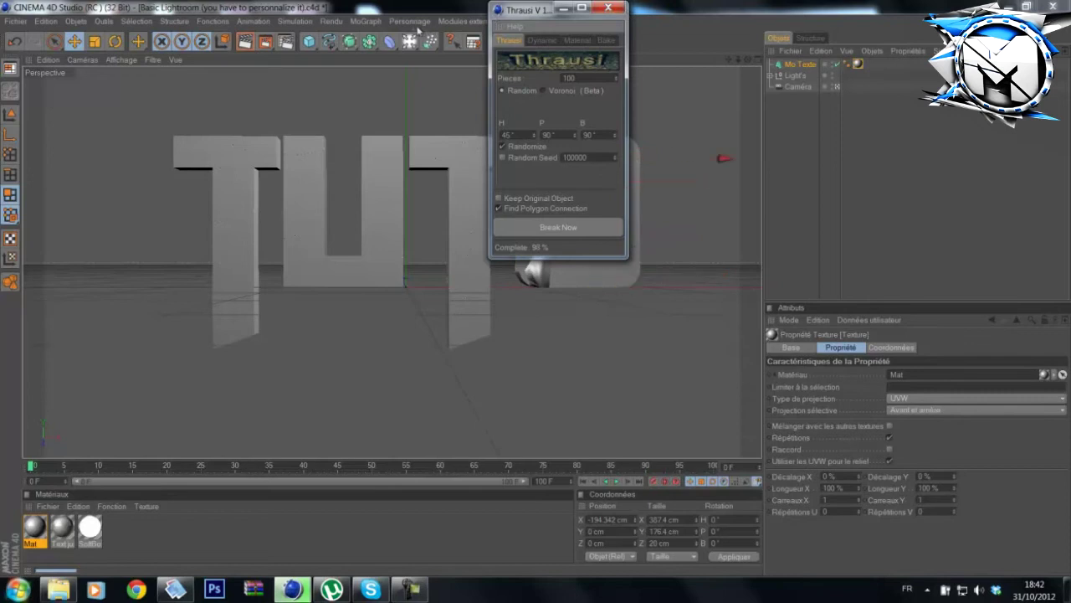
click(610, 9)
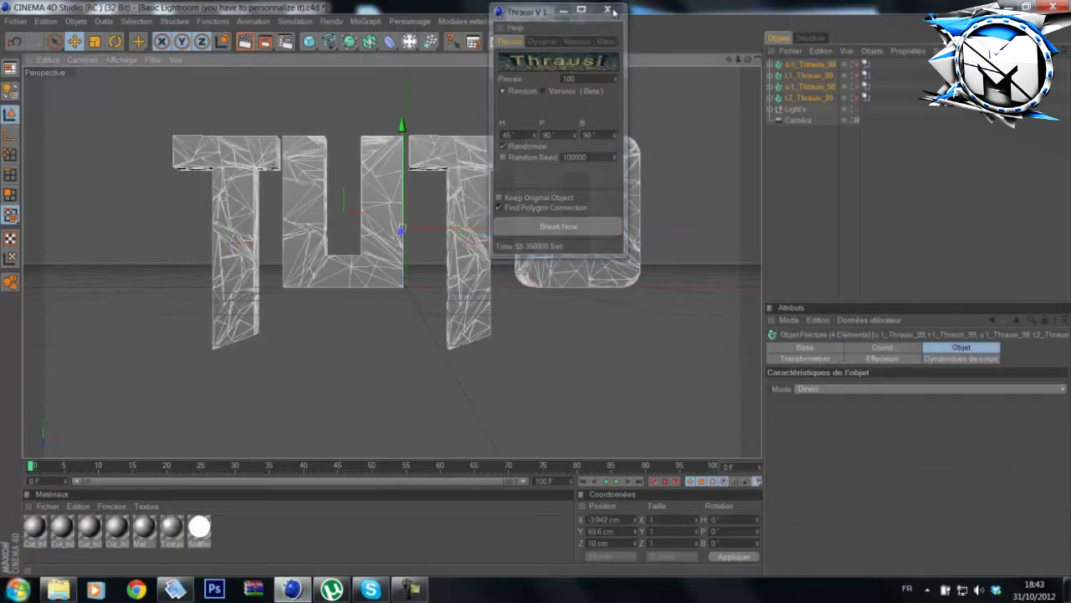
Step: Group the four Thrausi fracture objects and place a new Random effector (Effecteur Randomisation) inside the group
right_click(820, 102)
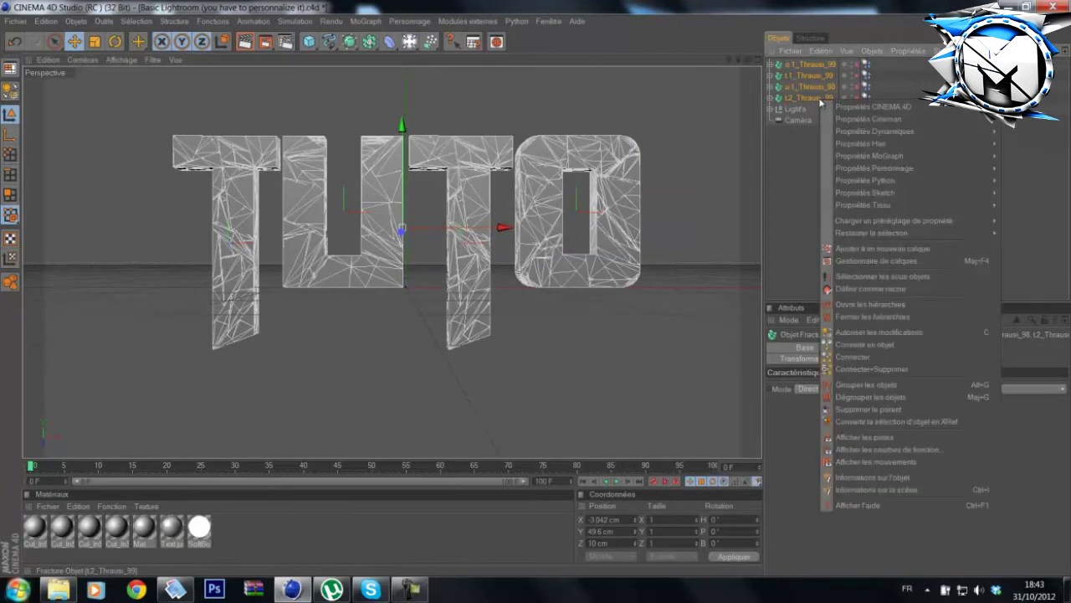
click(859, 386)
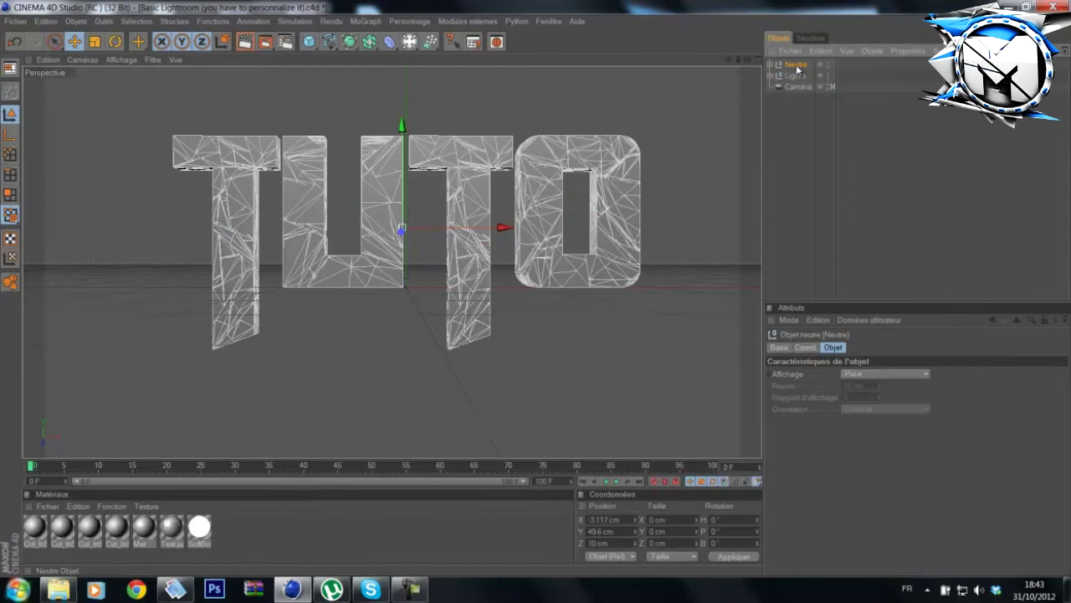
click(365, 21)
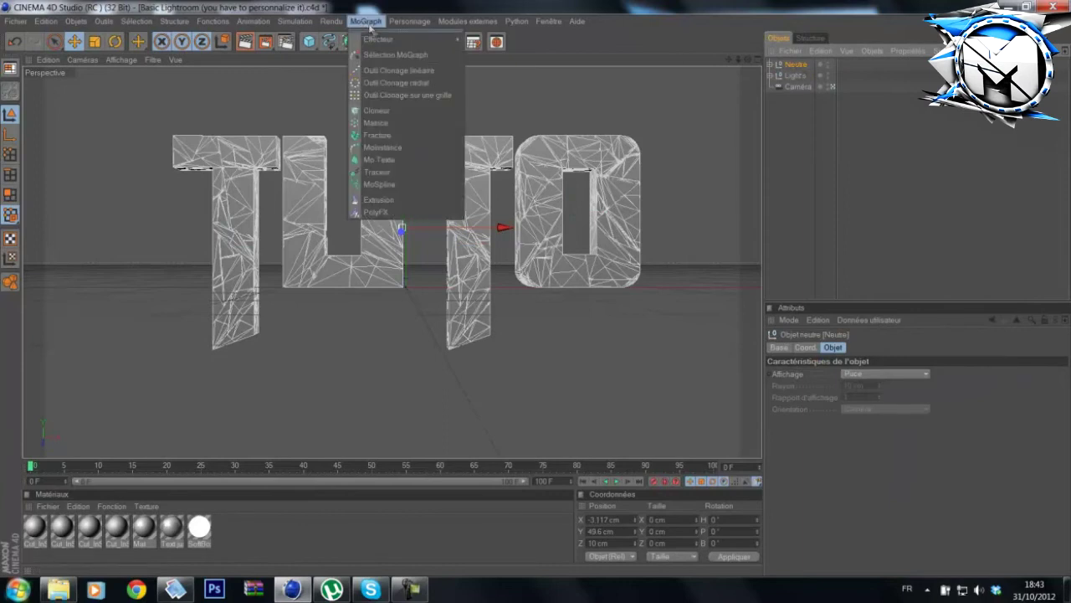
mouse_move(404, 42)
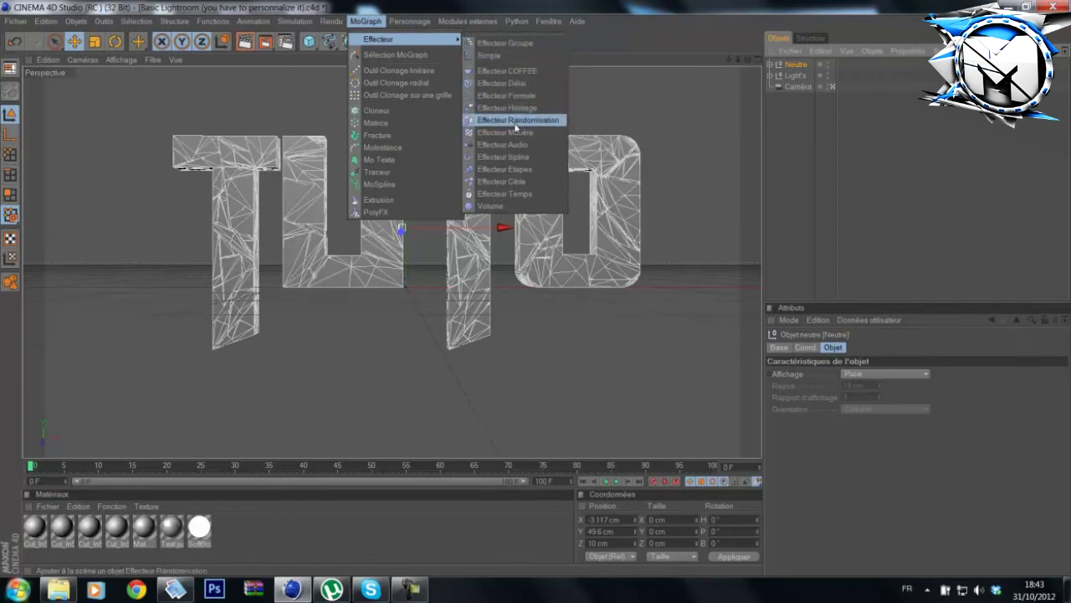
click(515, 120)
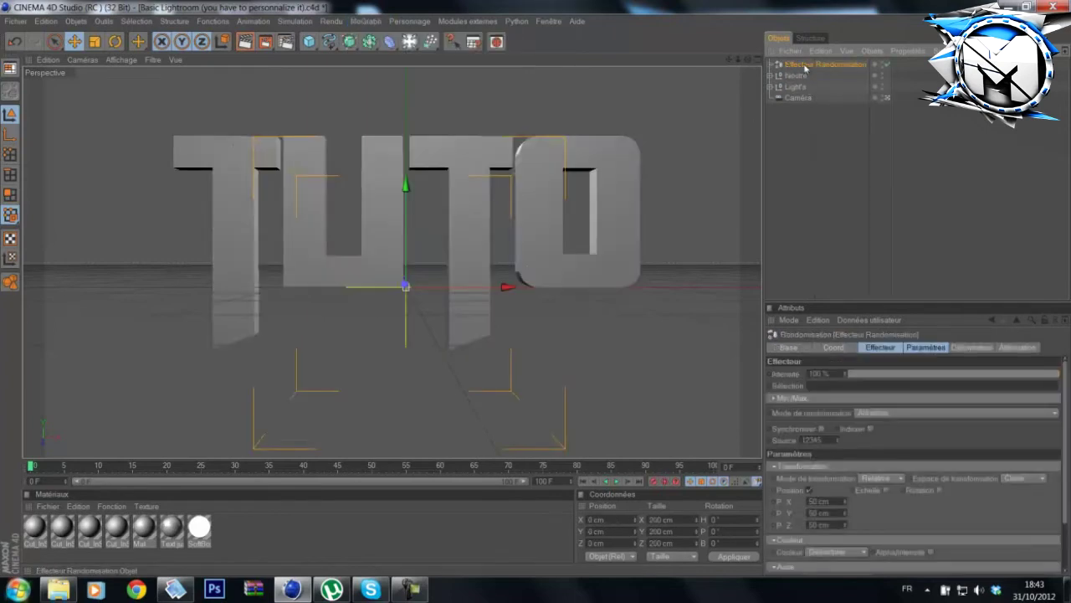
drag(804, 72, 804, 73)
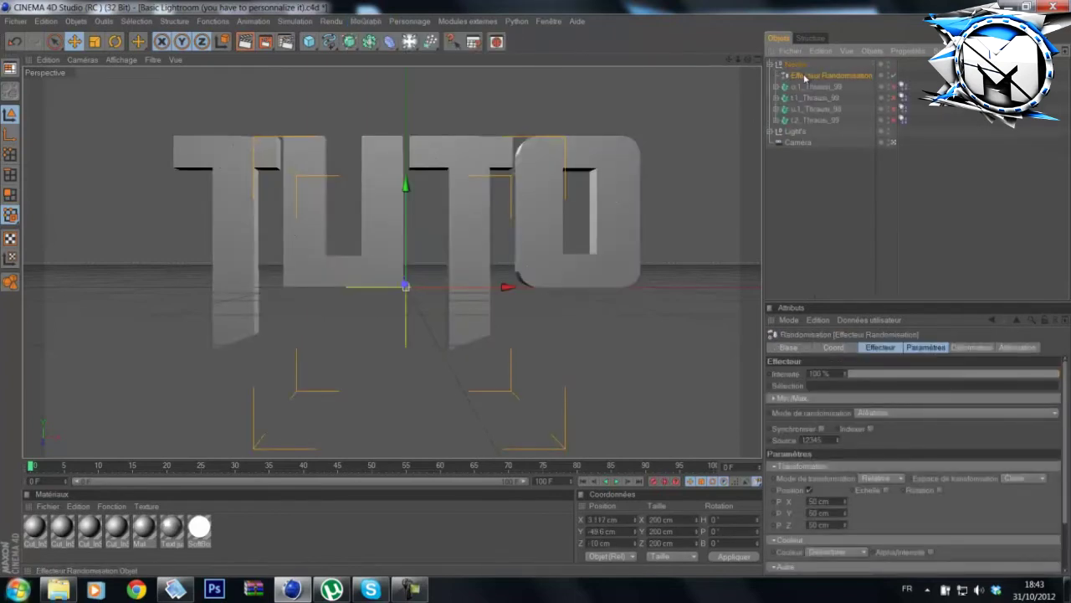
Step: Set the Random effector's deformation mode to Point
click(926, 347)
click(973, 348)
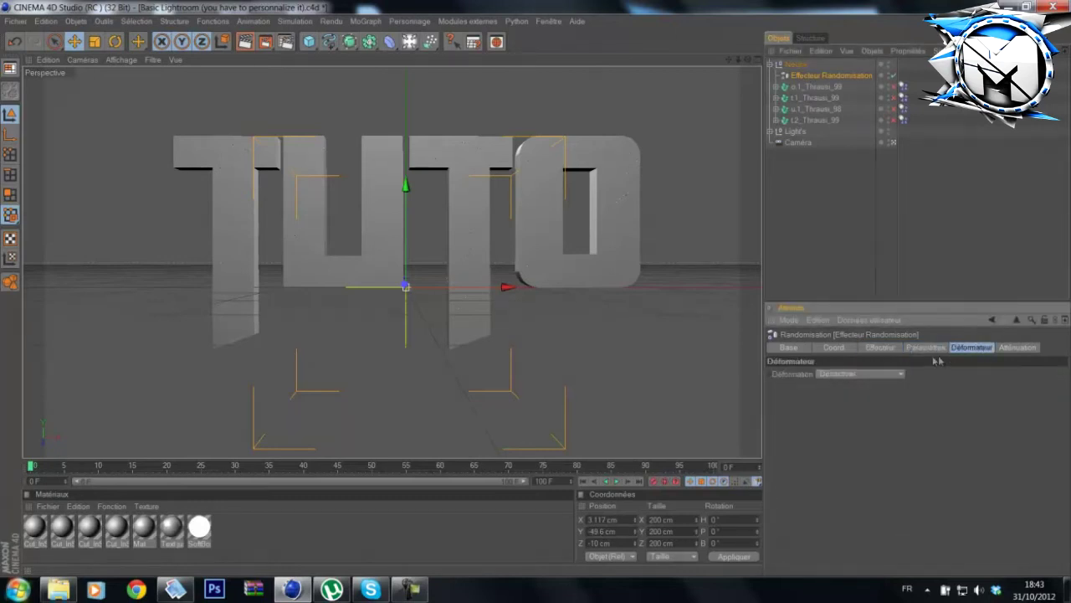
click(860, 374)
click(875, 410)
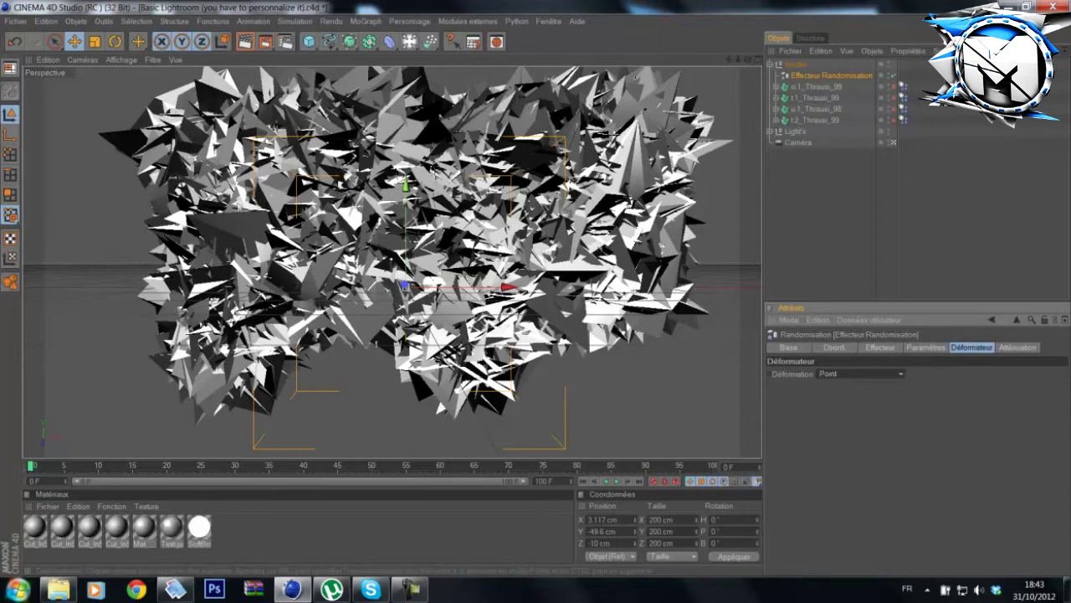
Step: Set the Random effector's intensity to 6% and preview the shattered text with a render of the active view
click(926, 347)
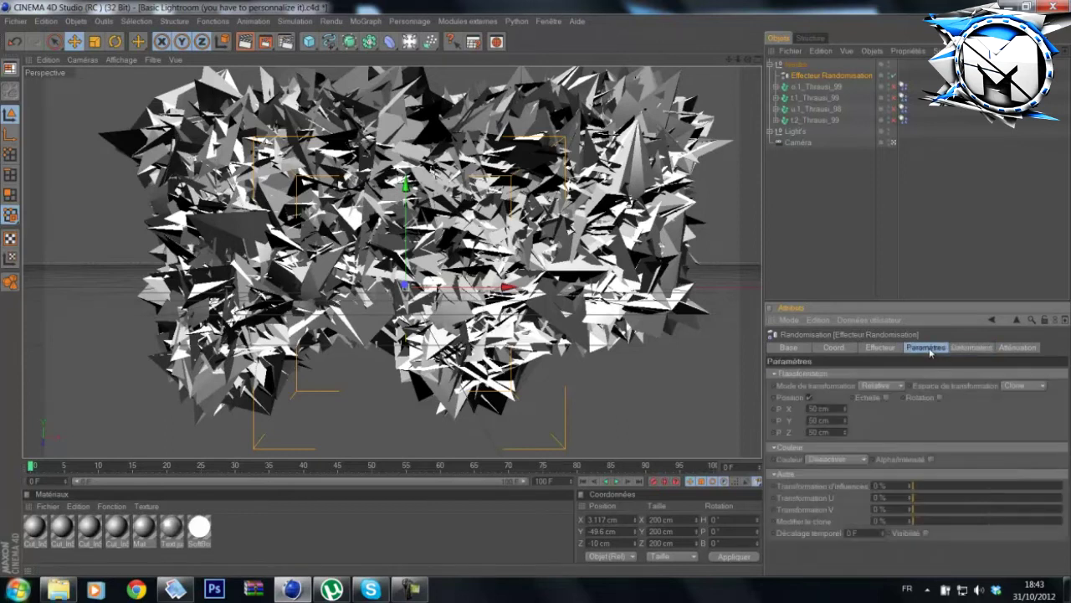
click(885, 348)
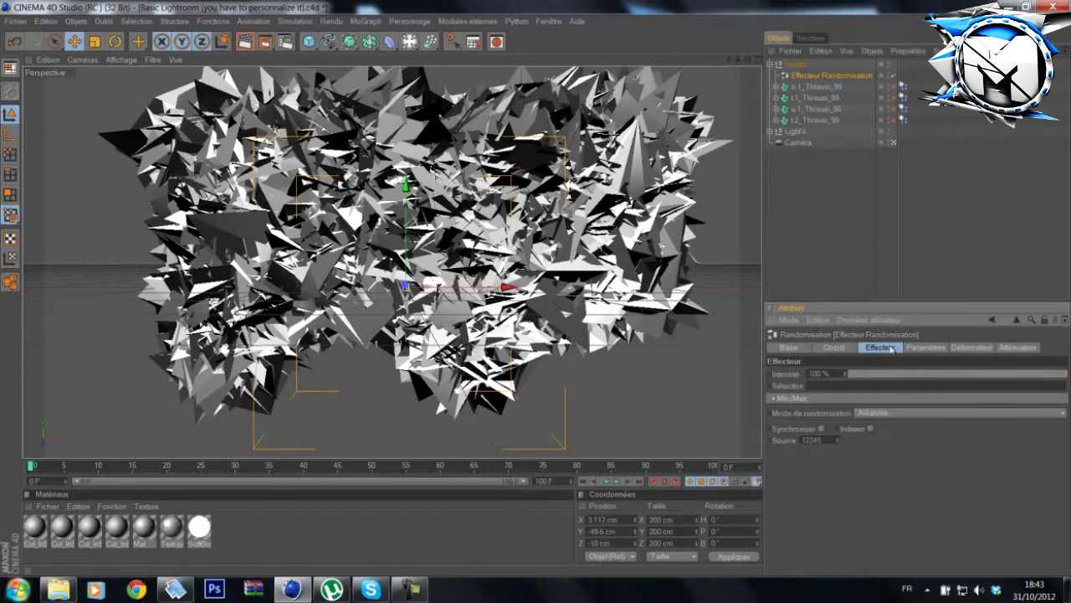
double_click(824, 374)
text(0)
key(Return)
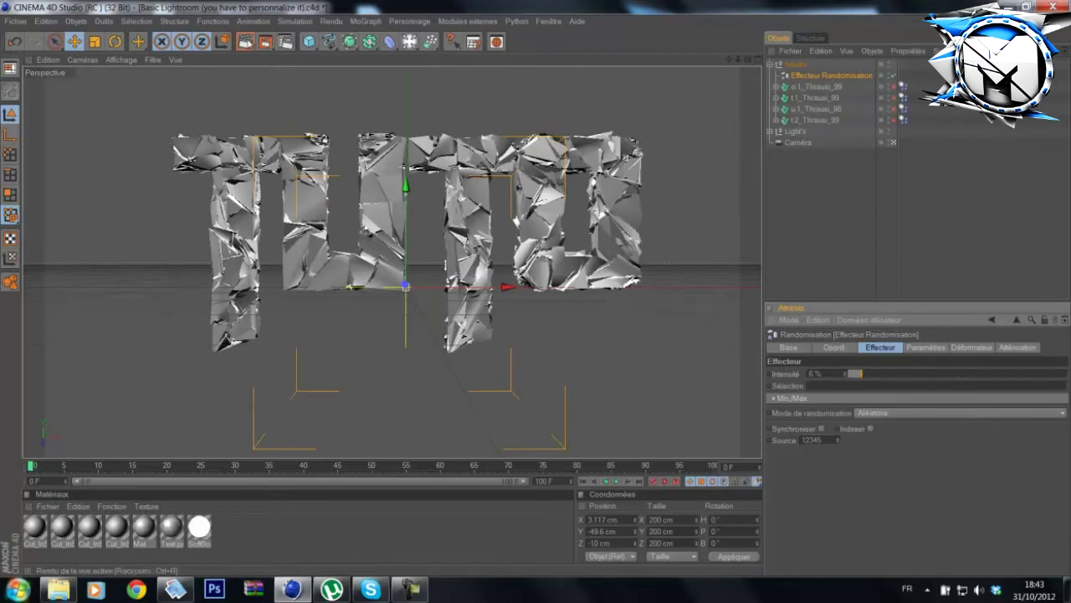
key(ctrl+r)
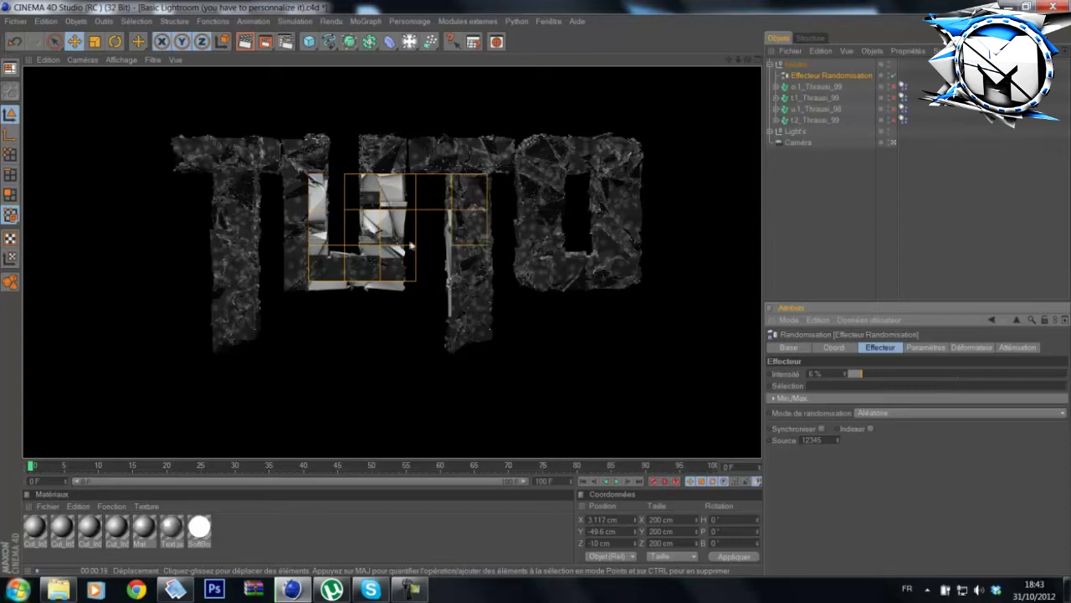
key(Escape)
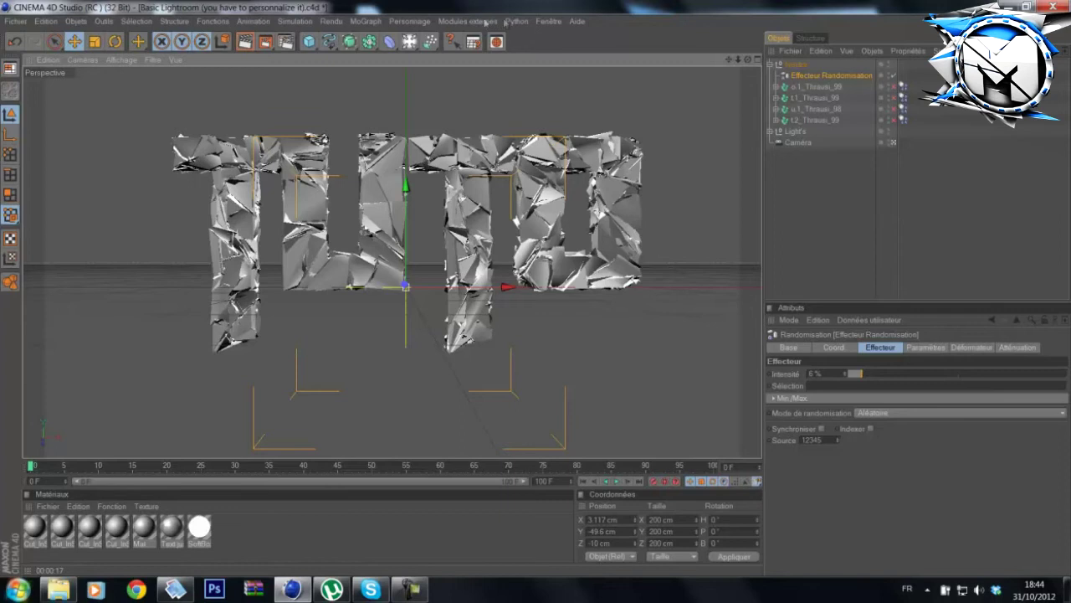
Step: Add a Fragmentation deformer inside the group of fracture objects and set its intensity to 5%
click(390, 41)
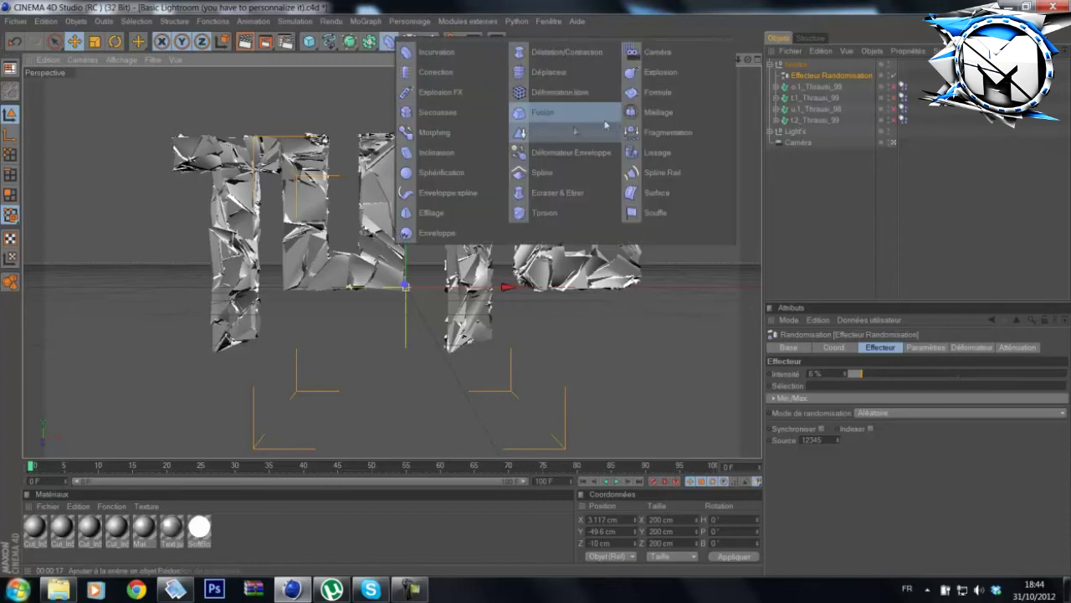
click(655, 133)
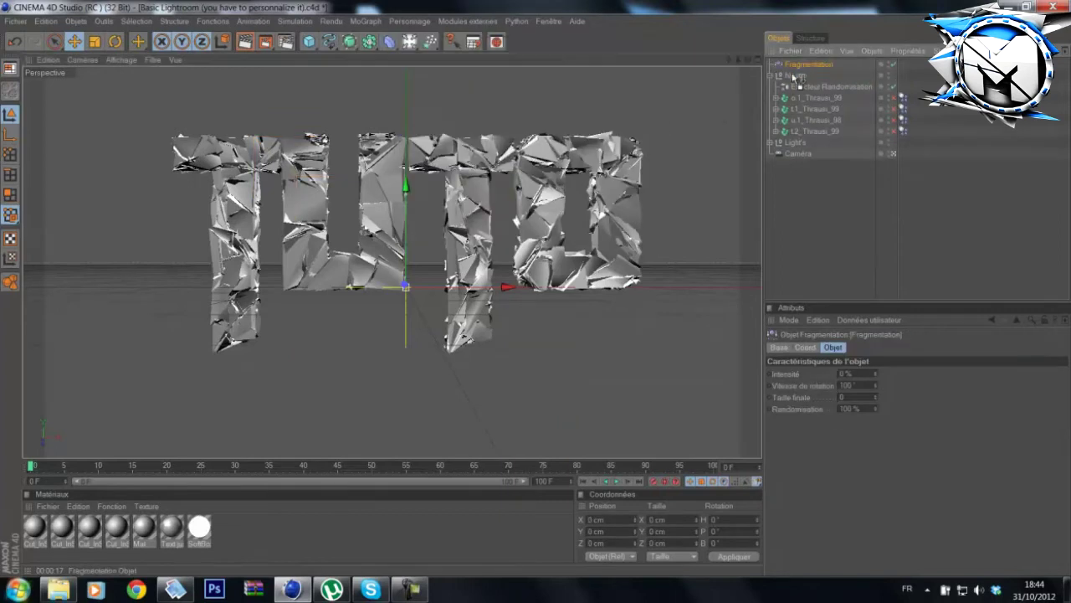
drag(793, 77, 797, 80)
click(859, 373)
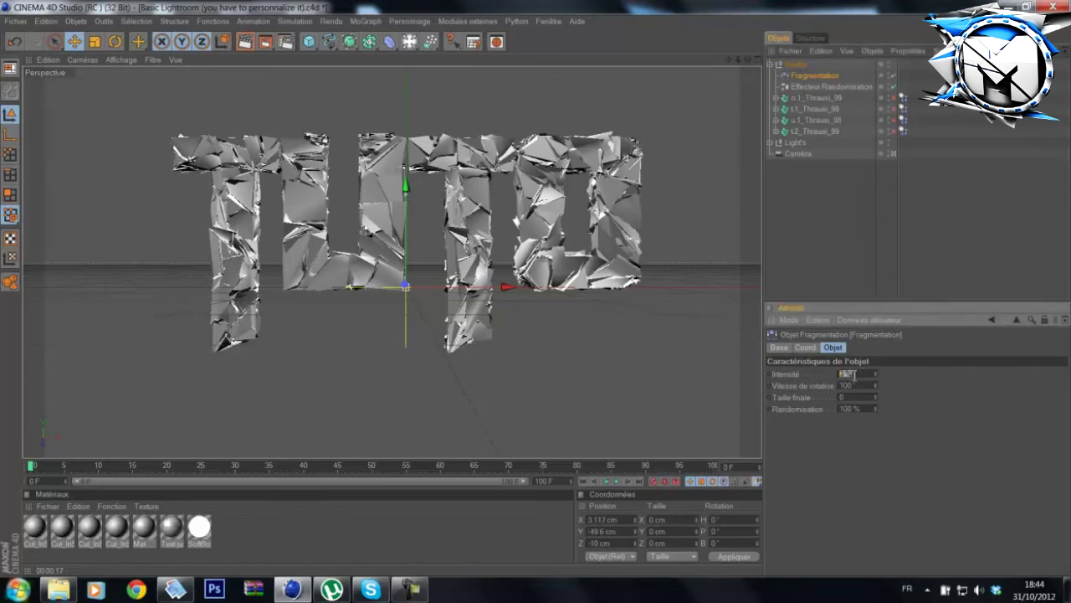
text(5)
key(Return)
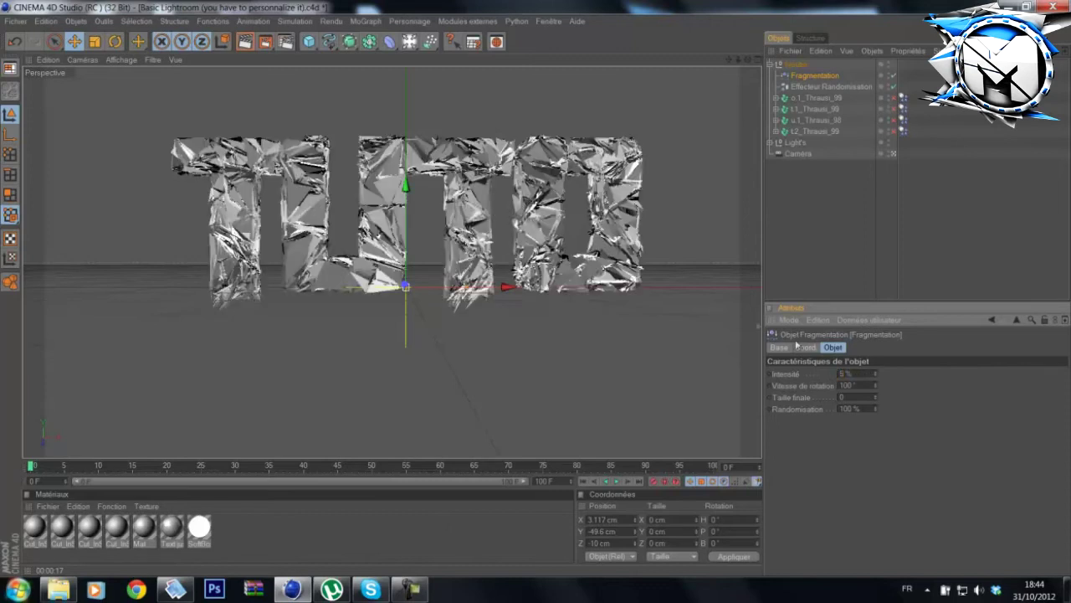
Step: Frame the shattered text larger in the perspective view and preview it with a render of the active view
scroll(710, 122, up, 1)
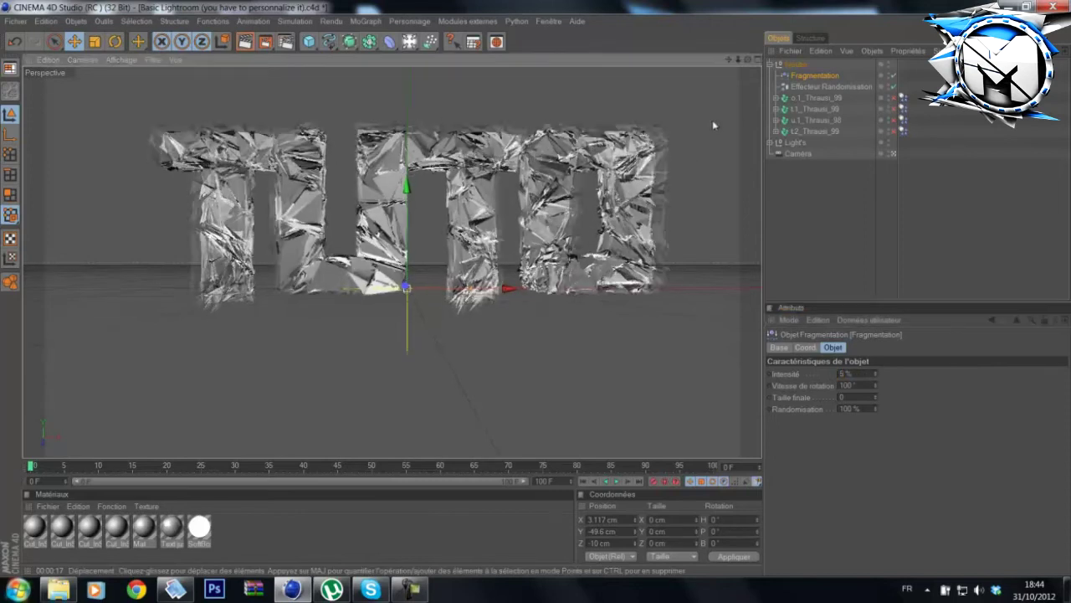
drag(729, 60, 717, 90)
scroll(704, 120, up, 1)
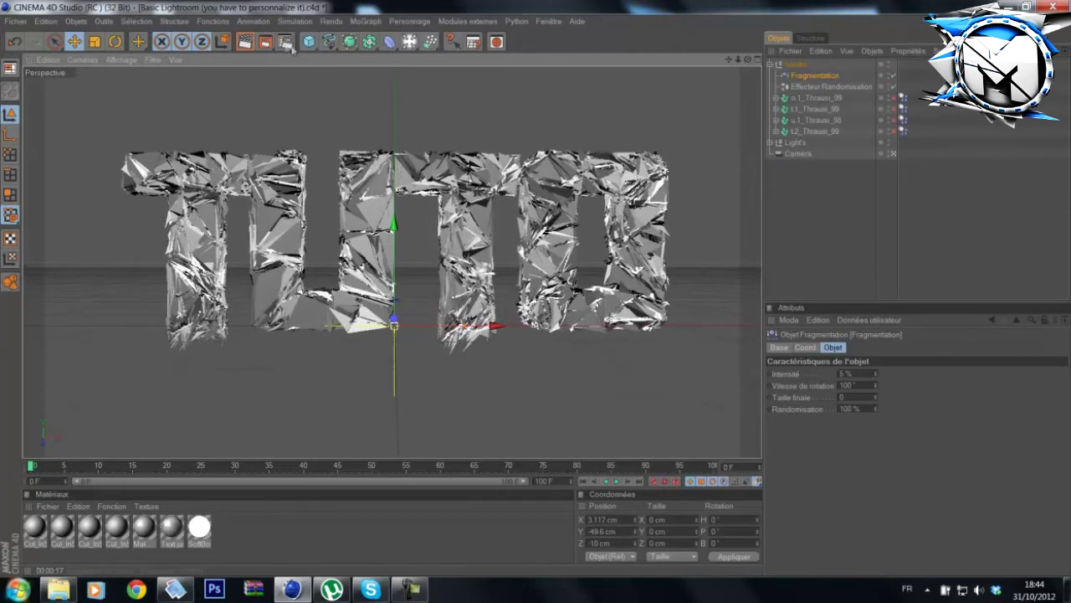
click(244, 41)
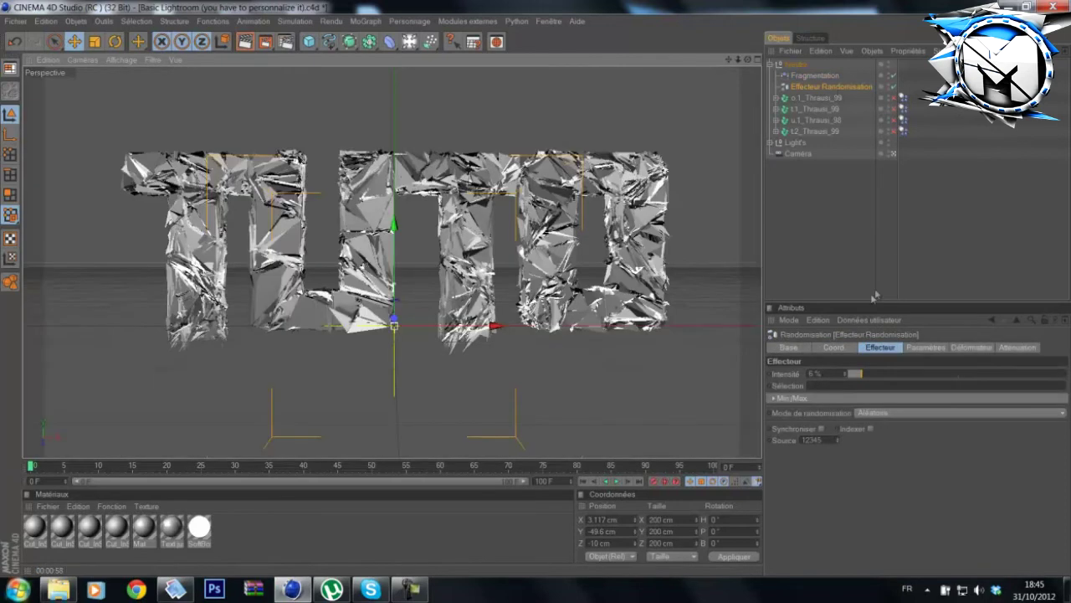
Step: Reduce the Random effector's intensity to 2% and render the active view to preview the text
drag(831, 373, 712, 369)
text(5)
key(Return)
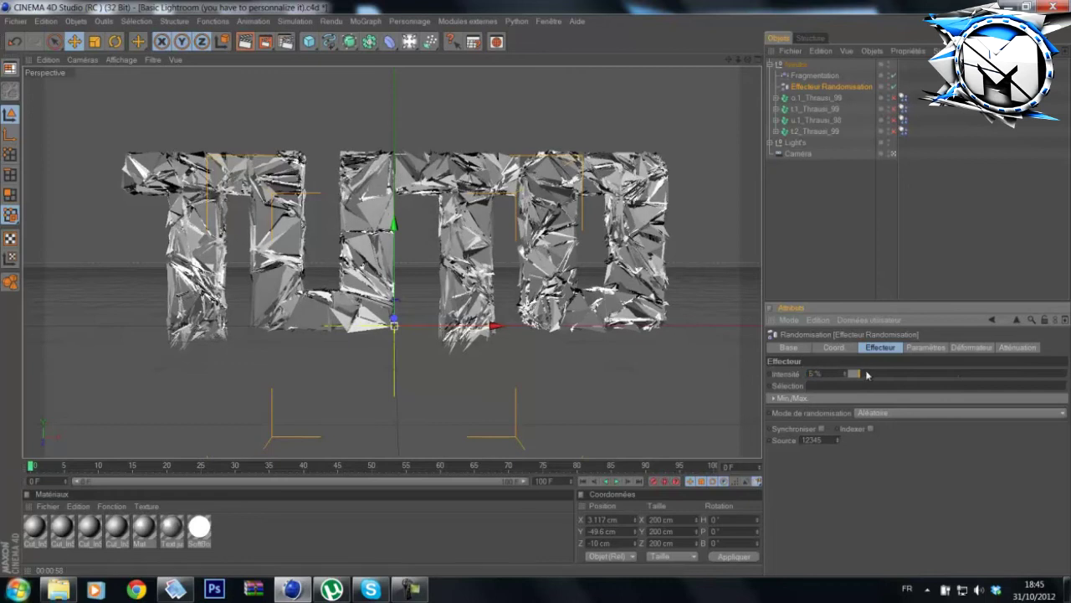
click(812, 76)
click(825, 86)
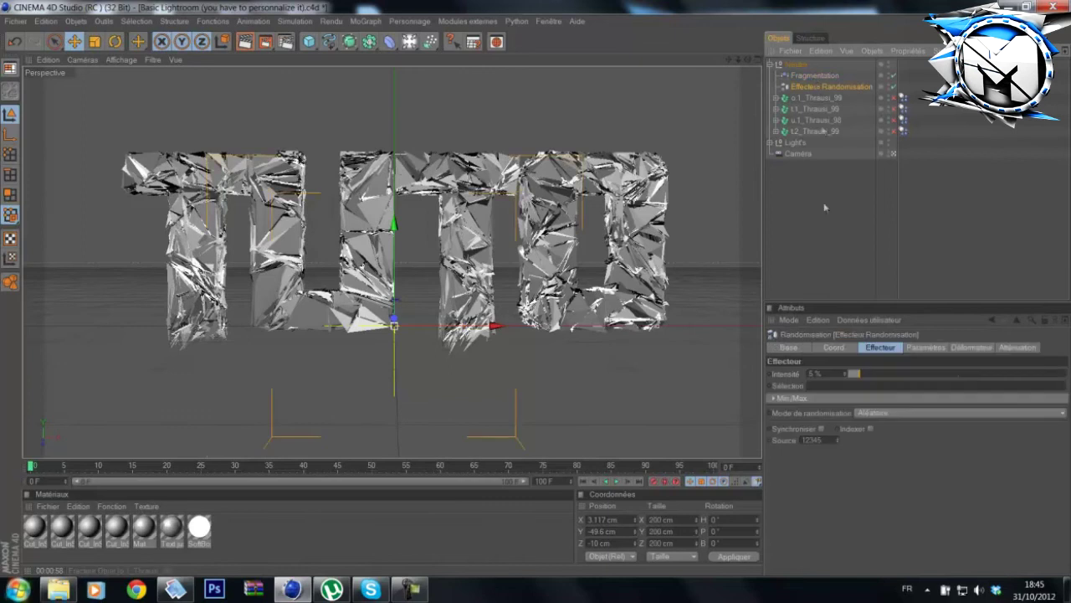
double_click(833, 372)
text(4)
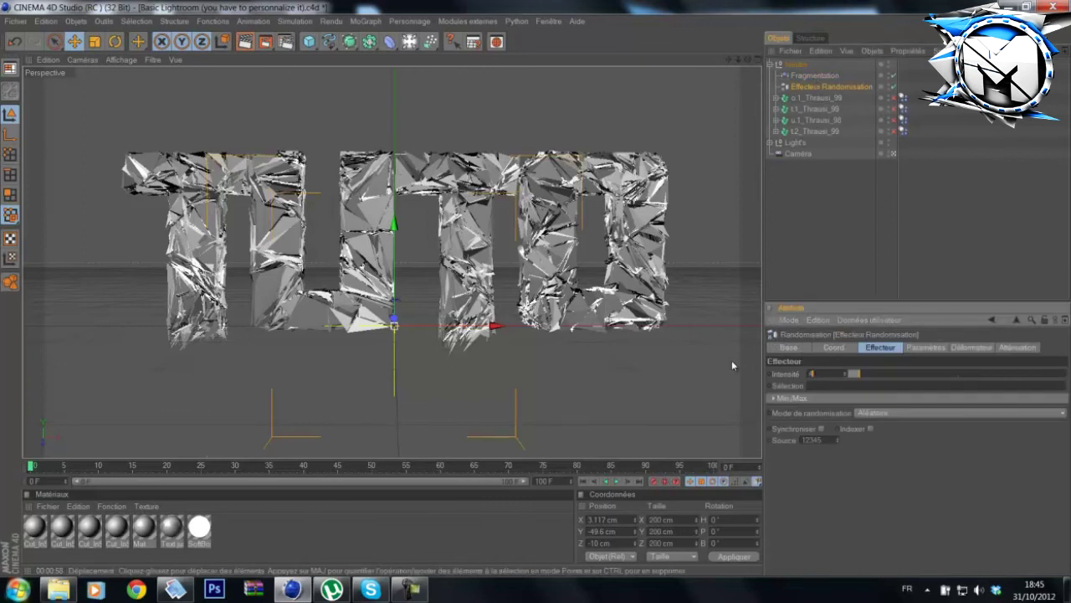
key(Return)
drag(858, 376, 851, 375)
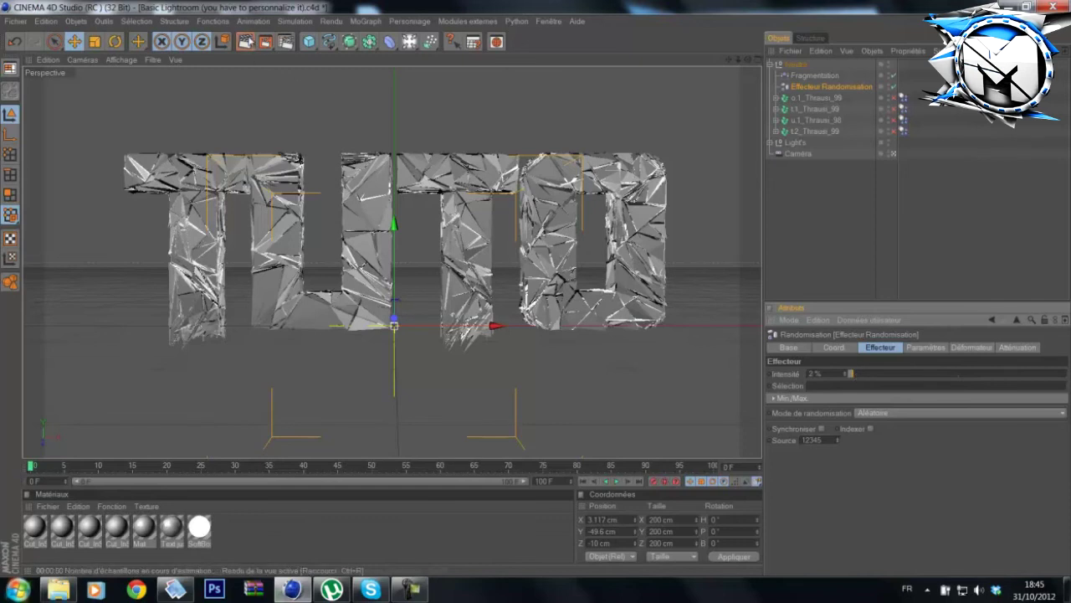
click(245, 41)
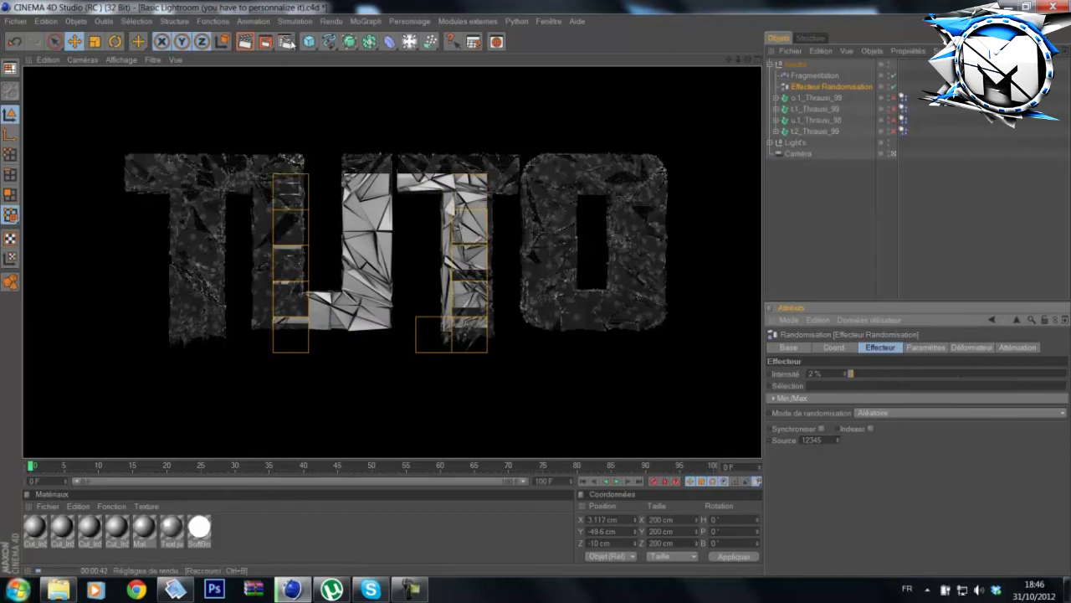
Step: Try JPEG as the saved image format in the render settings and restore the format to PNG
click(288, 42)
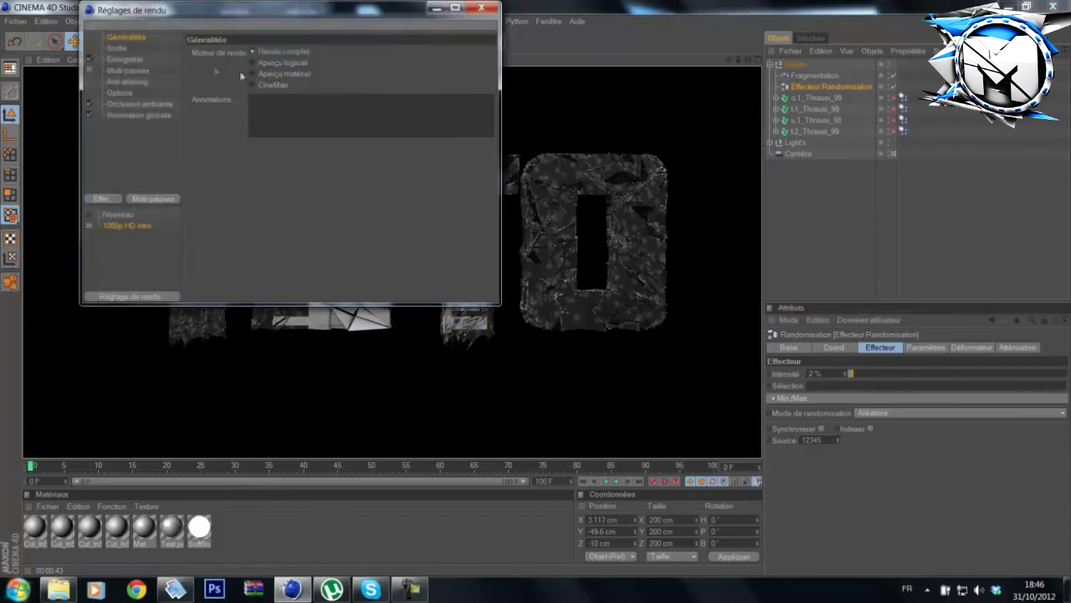
click(482, 7)
click(287, 41)
click(125, 59)
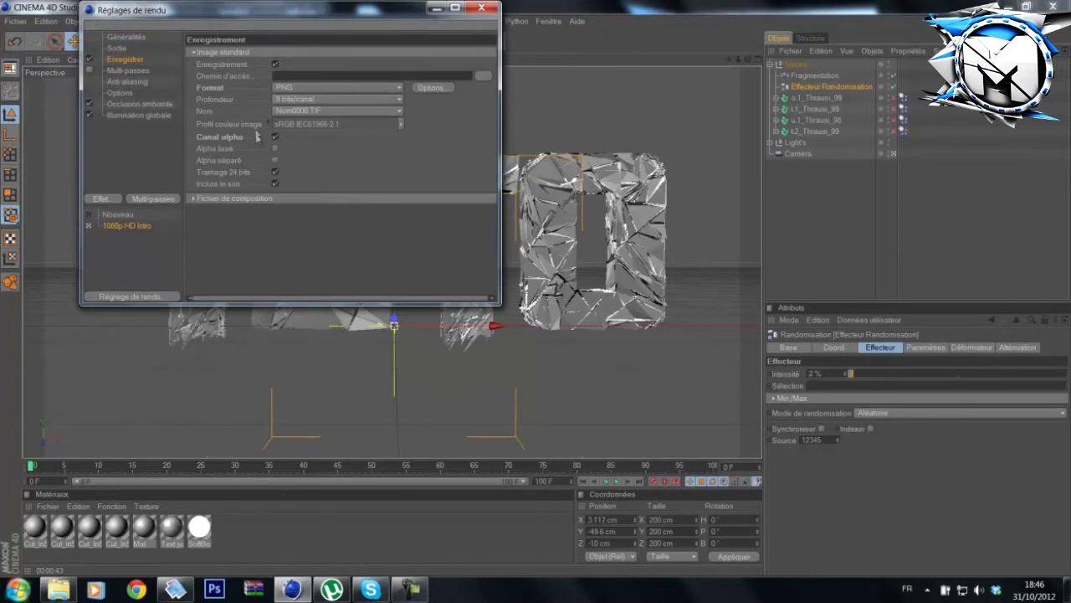
click(297, 87)
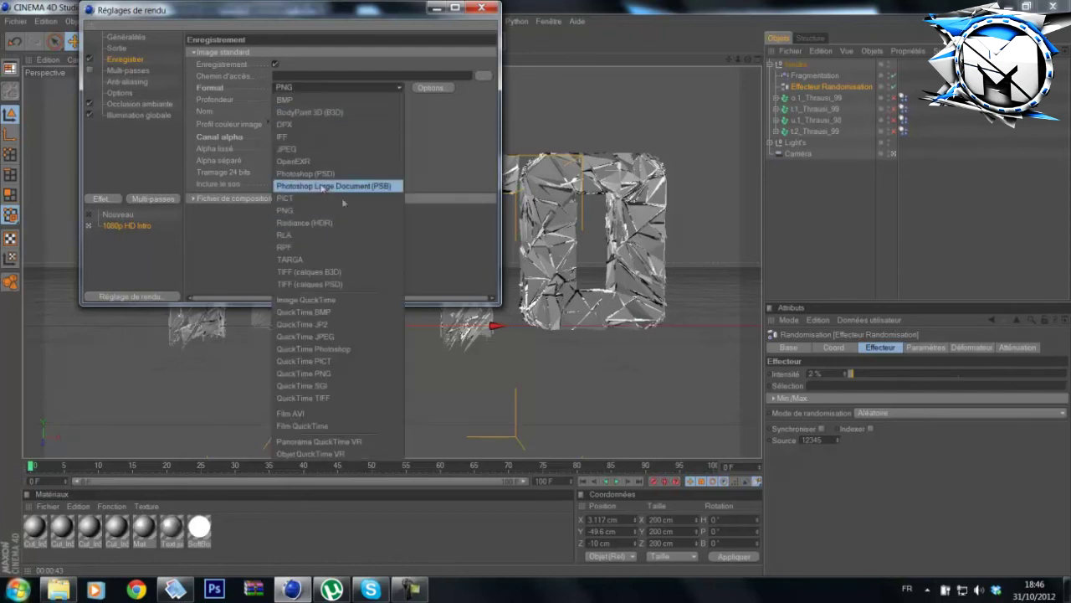
click(289, 149)
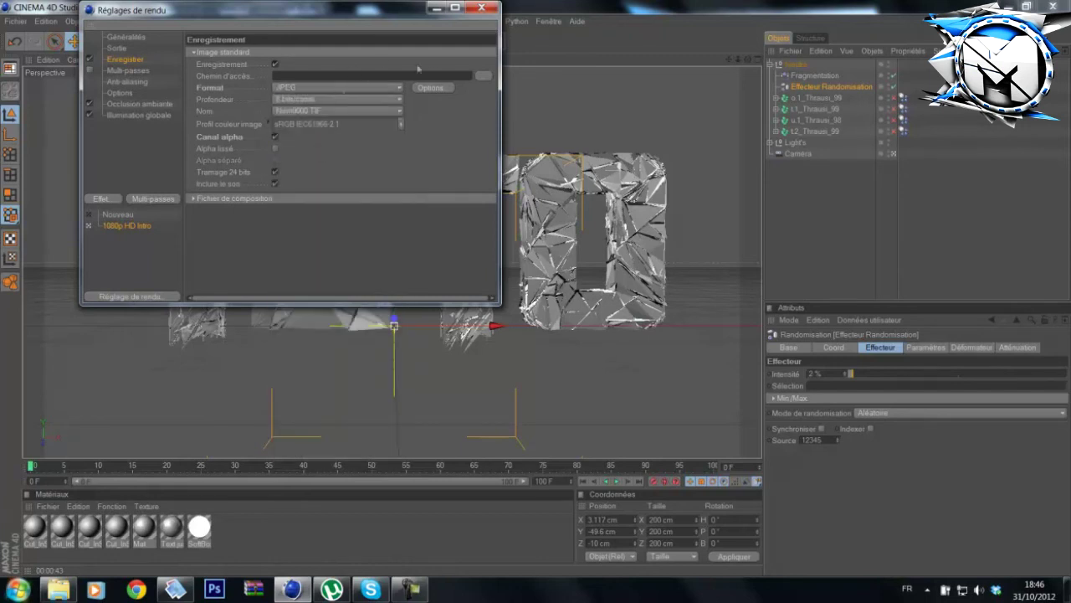
click(350, 89)
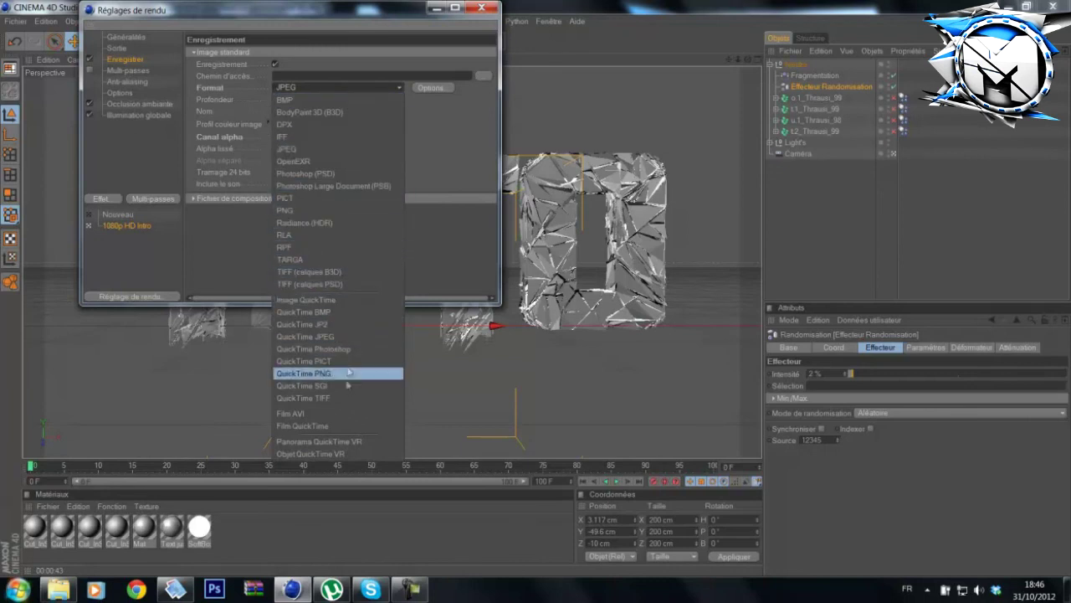
click(333, 211)
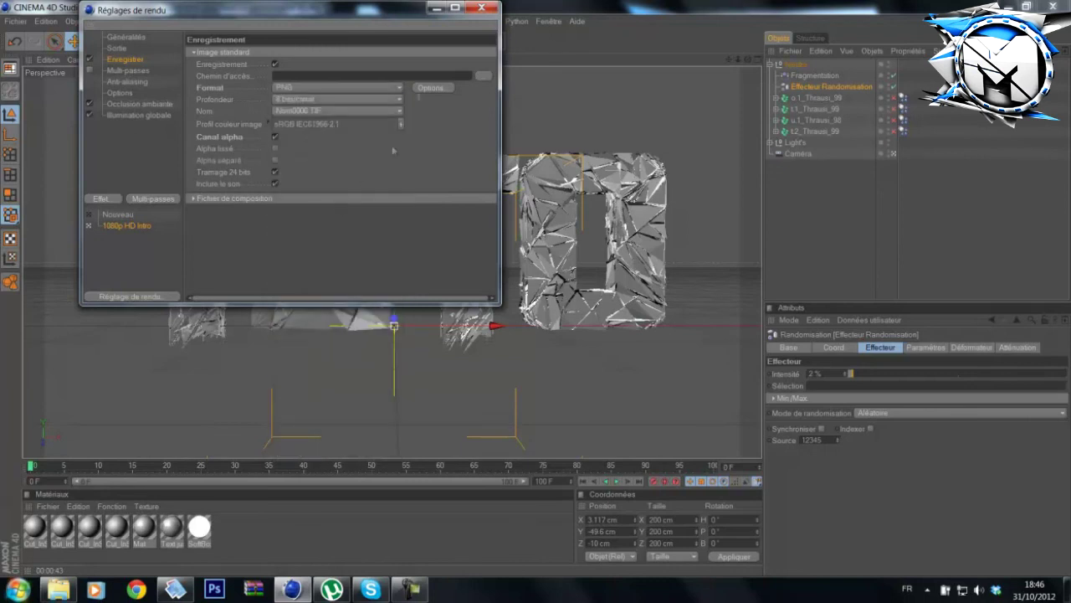
Step: Review the multi-pass, anti-aliasing and global illumination render settings and close the render settings
click(137, 71)
click(141, 82)
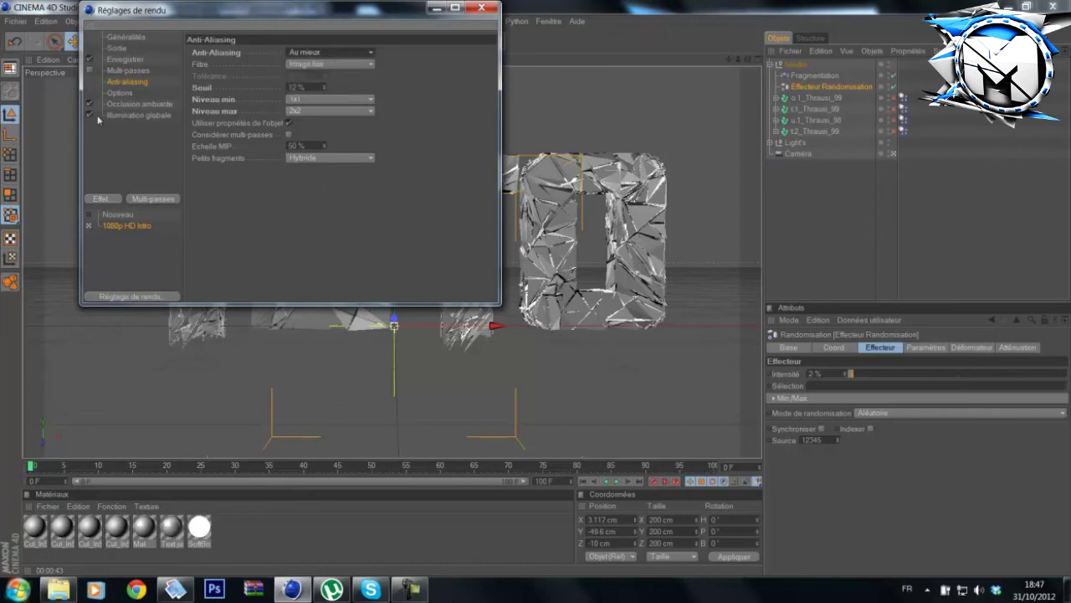
click(147, 116)
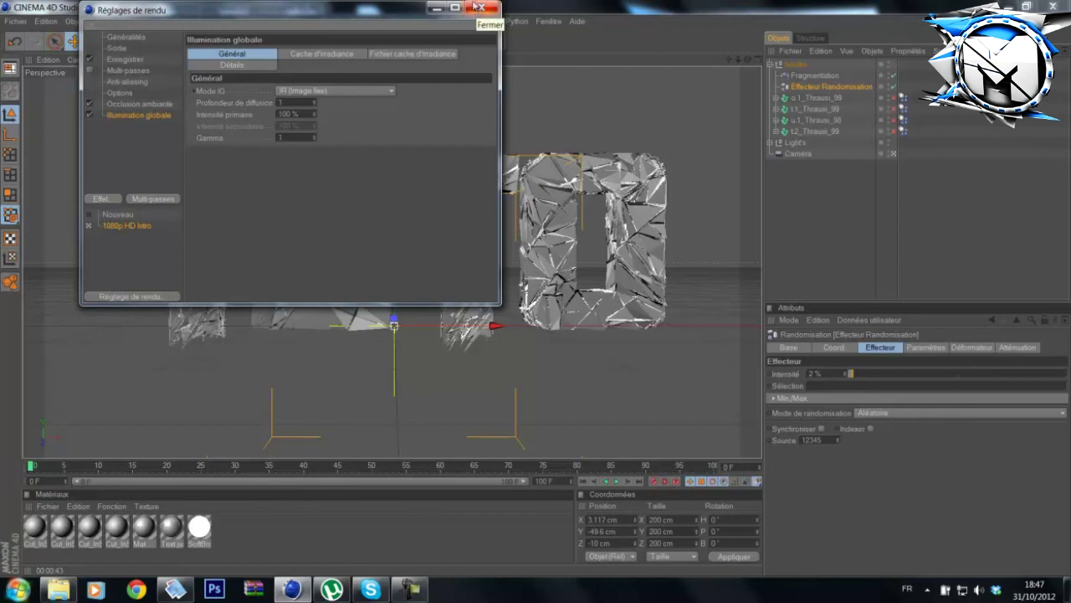
click(481, 8)
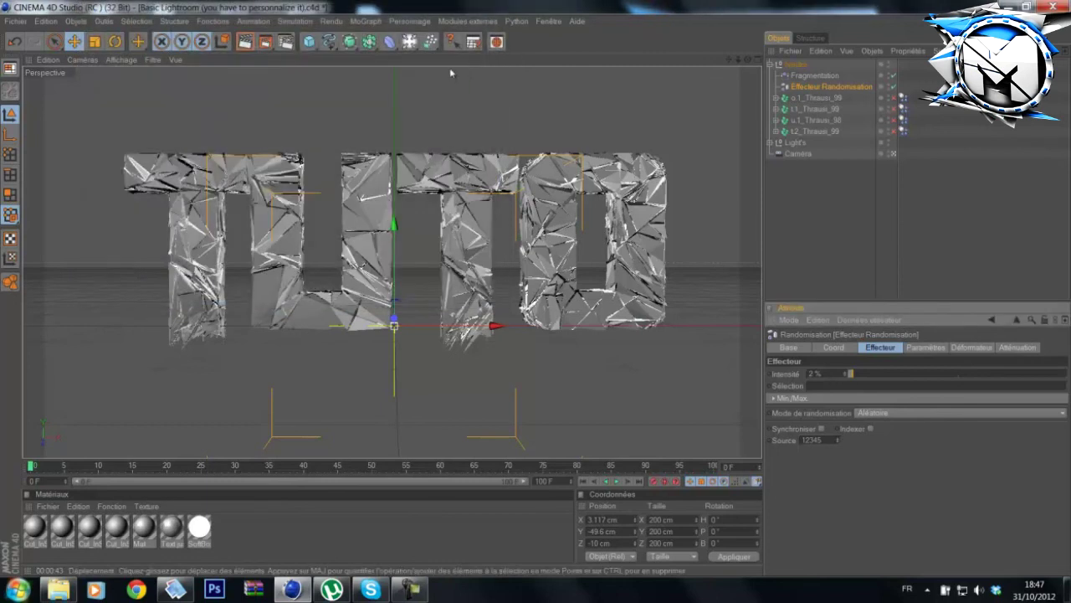